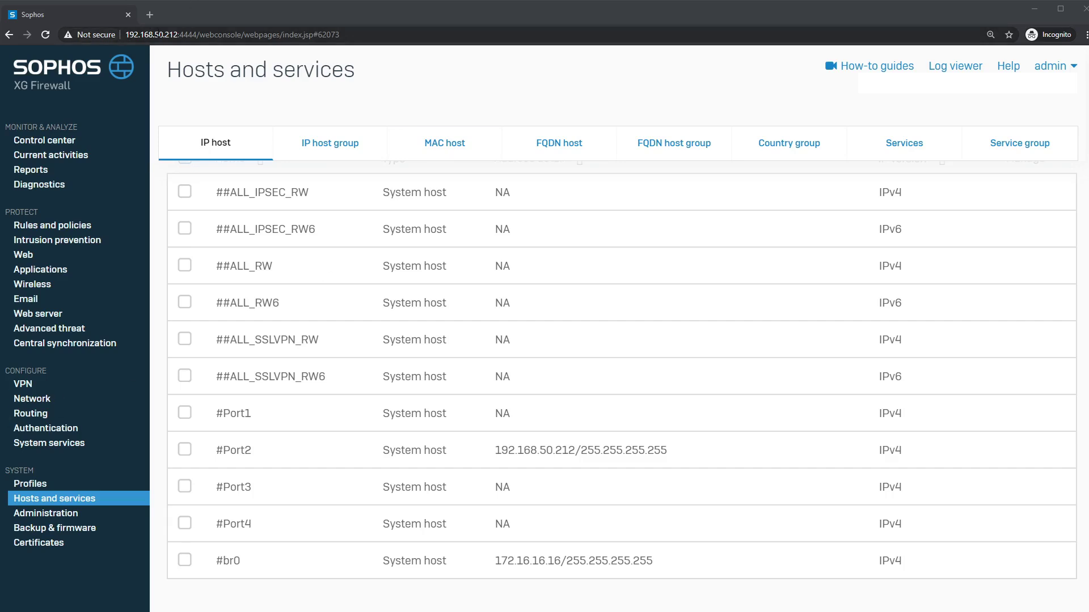
Step: Add an IPv4 host named "External - Linux Server" with IP address 192.168.50.225
{"action": "left_click_drag", "start_coordinate": [359, 38], "coordinate": [121, 35]}
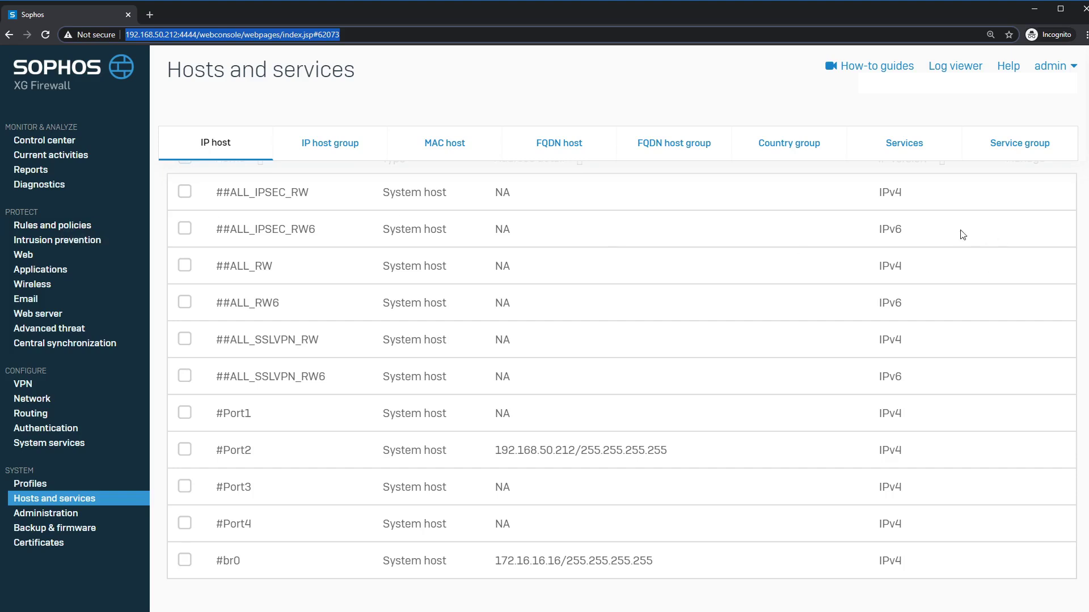
{"action": "scroll", "coordinate": [859, 306], "scroll_direction": "up", "scroll_amount": 2}
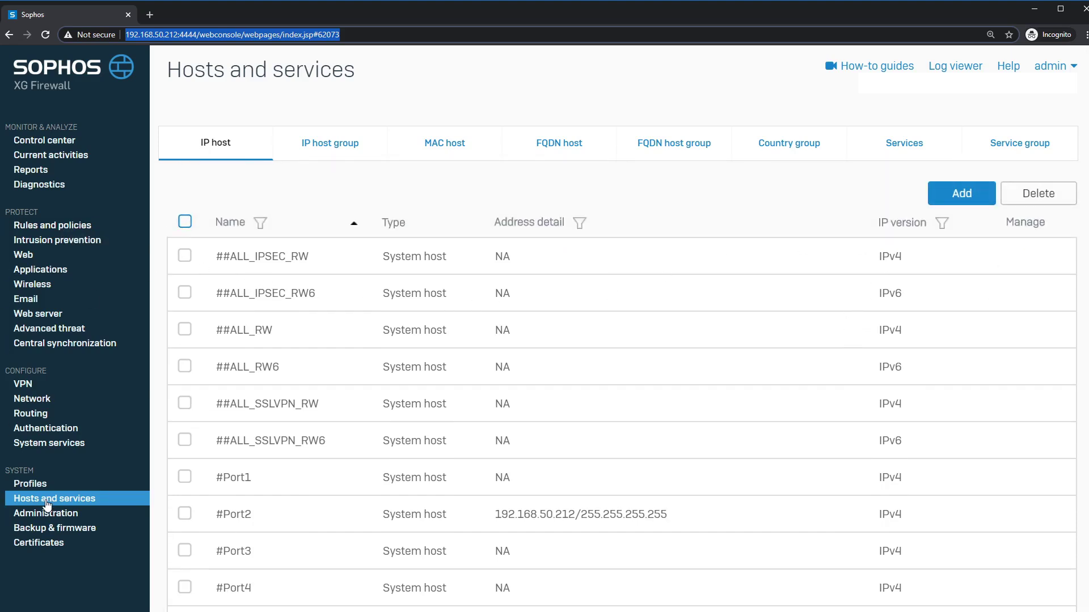
{"action": "left_click", "coordinate": [955, 204]}
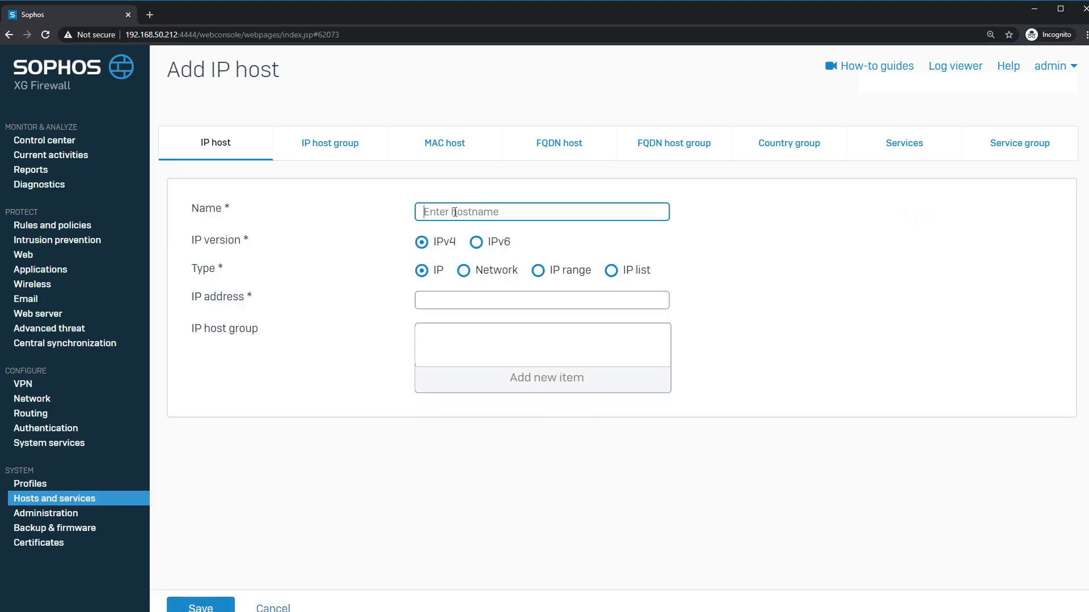
{"action": "type", "text": "External - Linux Server"}
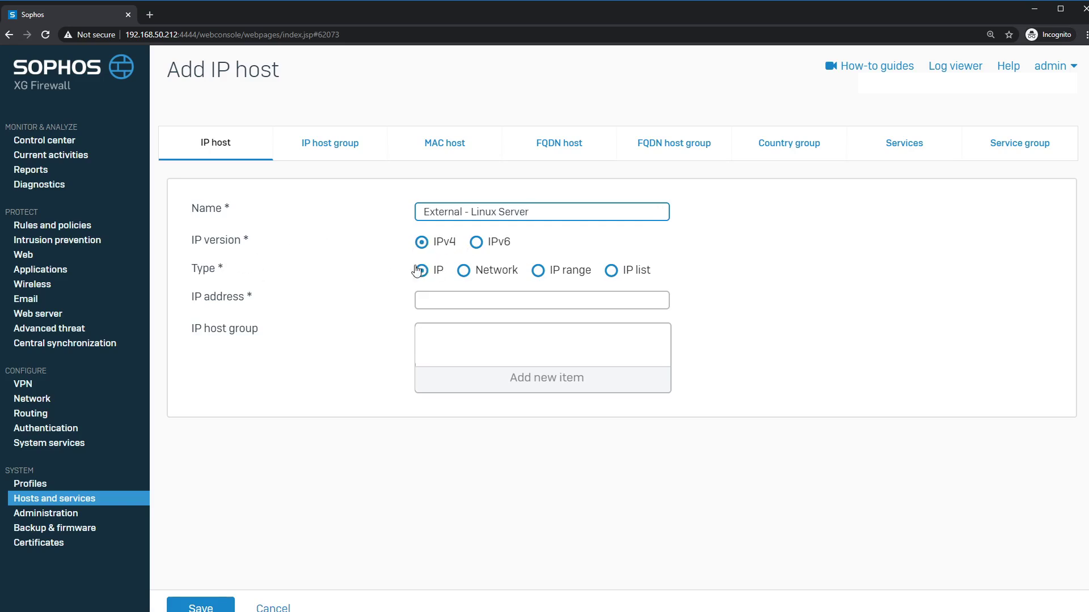
{"action": "left_click", "coordinate": [445, 299]}
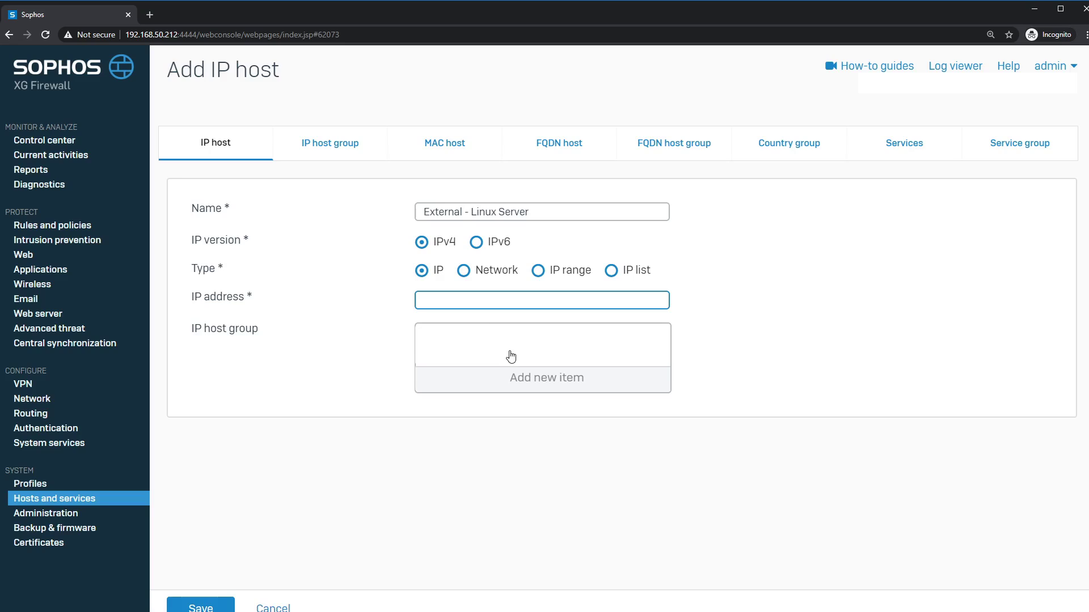
{"action": "type", "text": "192.168.50.225"}
{"action": "left_click", "coordinate": [201, 606]}
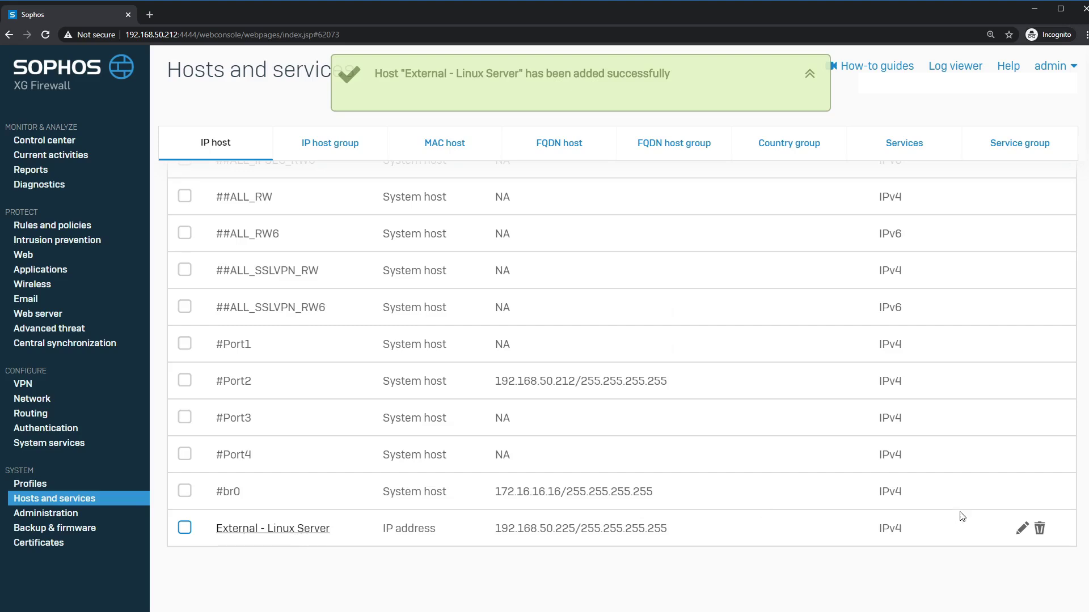
Step: Add a second IPv4 host named "Internal - Linux Server" with IP address 172.16.16.52
{"action": "scroll", "coordinate": [876, 454], "scroll_direction": "up", "scroll_amount": 3}
{"action": "left_click", "coordinate": [961, 194]}
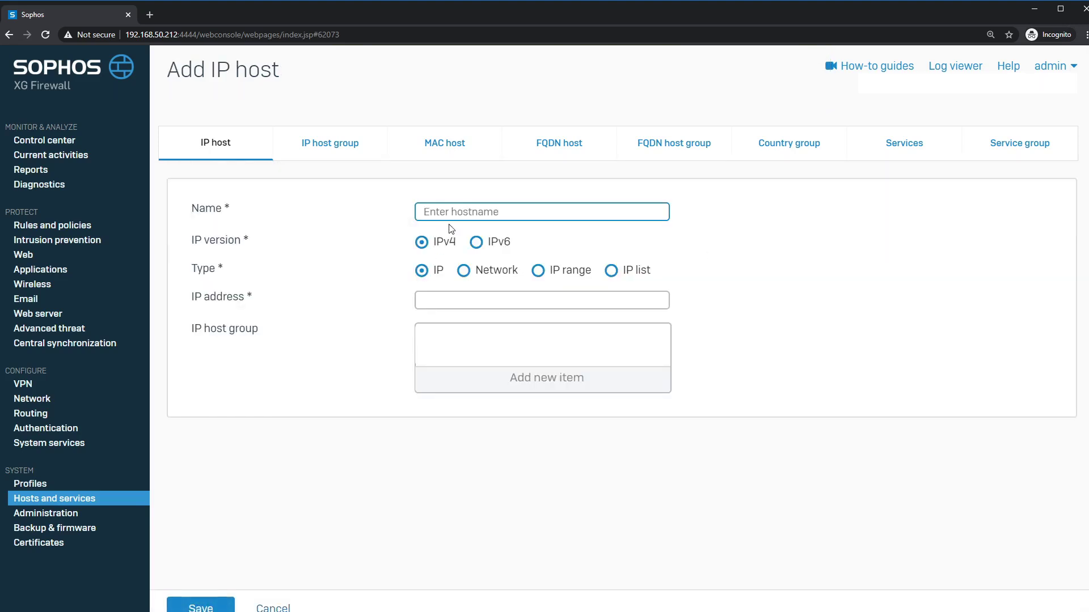
{"action": "type", "text": "Internal - Linux Server"}
{"action": "left_click", "coordinate": [449, 306]}
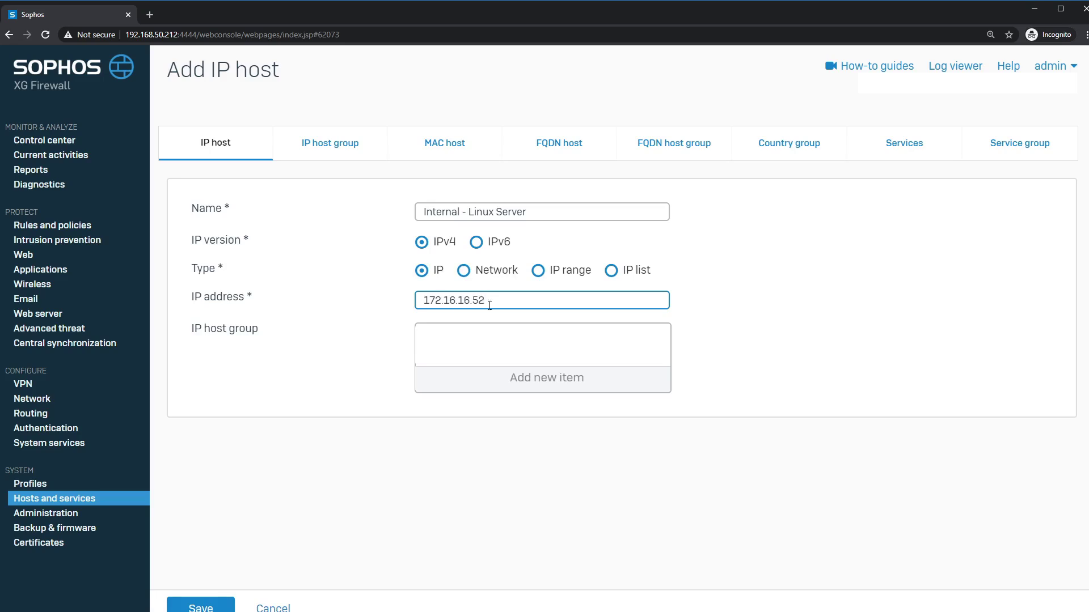
{"action": "left_click", "coordinate": [208, 605]}
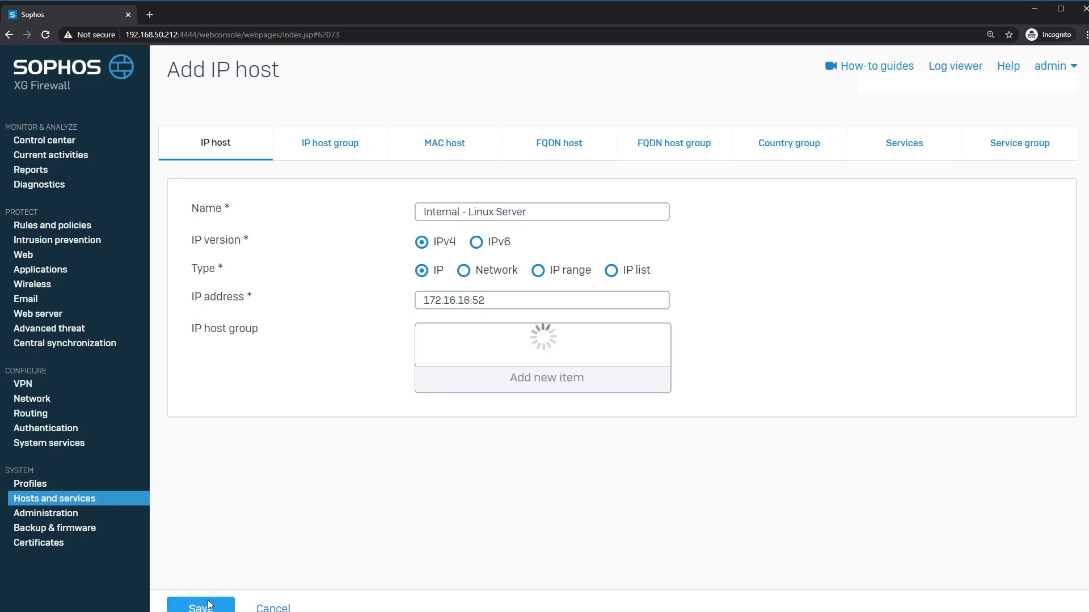
{"action": "scroll", "coordinate": [562, 516], "scroll_direction": "down", "scroll_amount": 3}
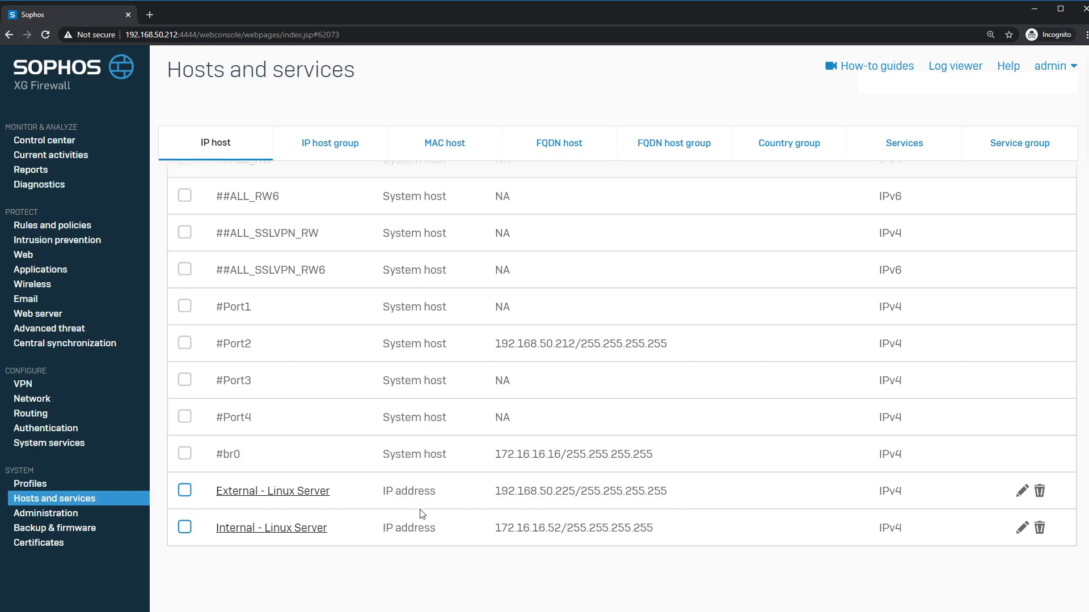
Step: Start a new firewall rule under Rules and policies, name it "Linux Server SSH" and enable firewall traffic logging
{"action": "left_click", "coordinate": [63, 227]}
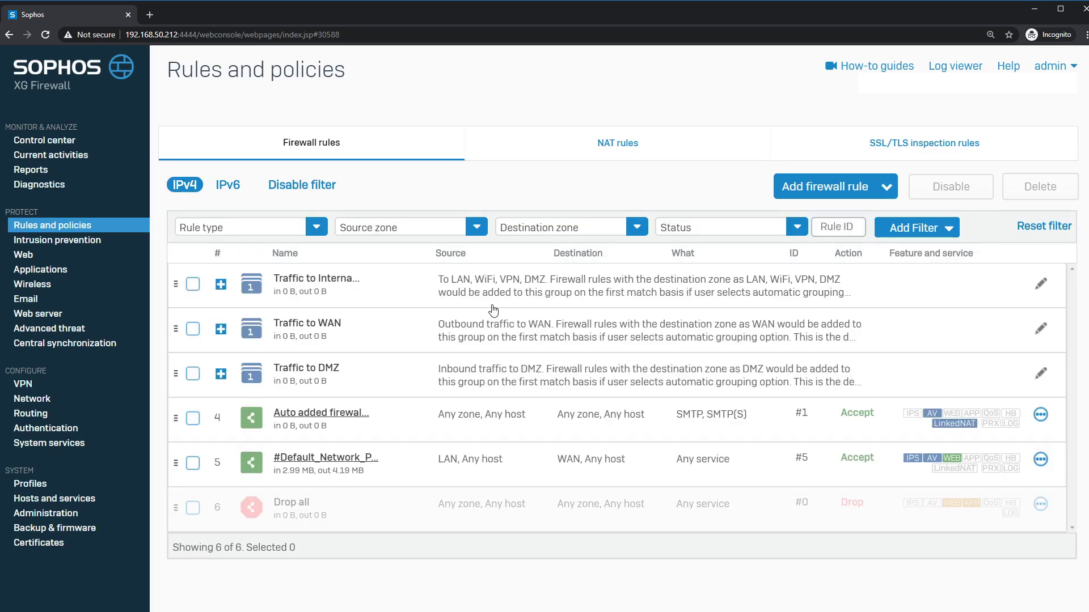
{"action": "left_click", "coordinate": [591, 161]}
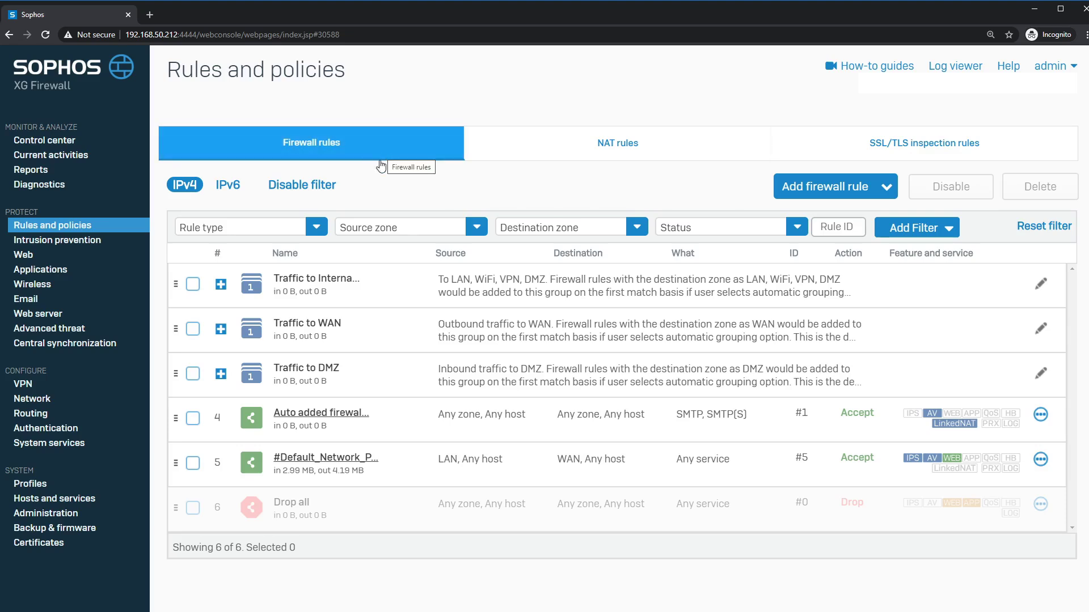
{"action": "left_click", "coordinate": [828, 191]}
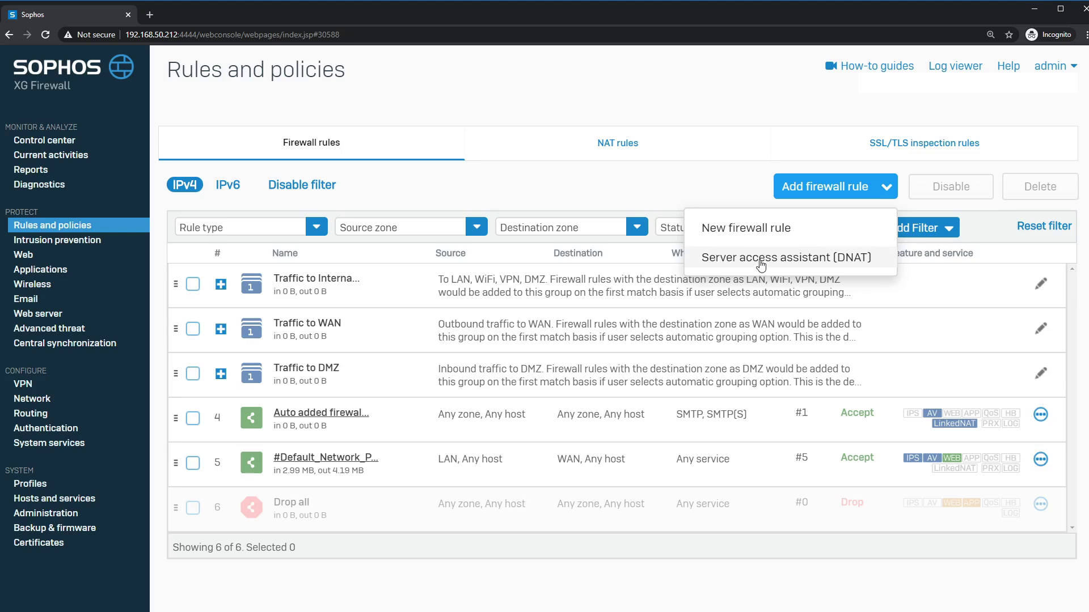
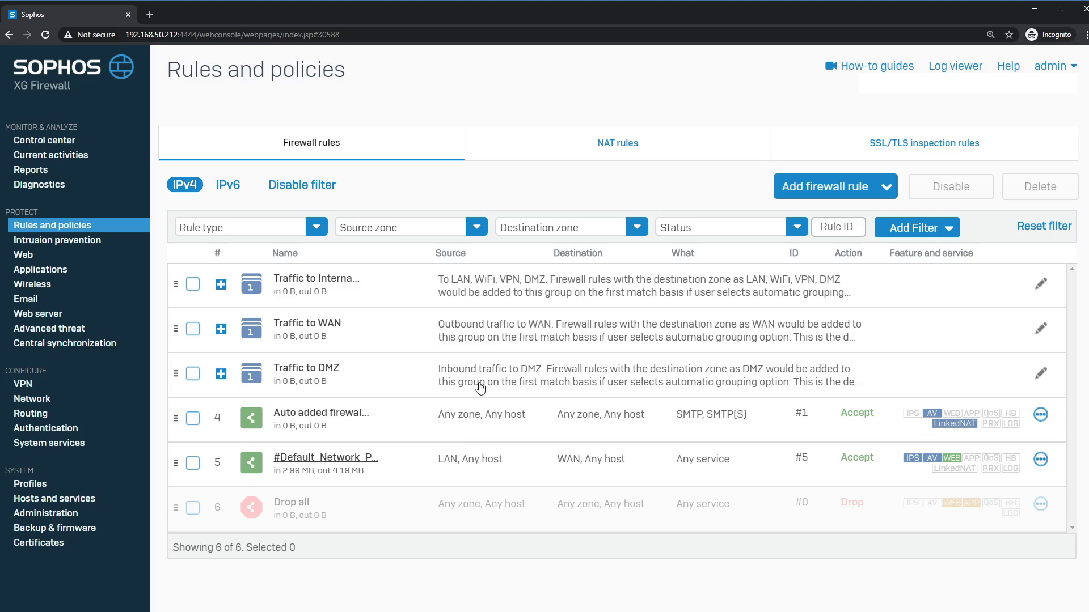
{"action": "left_click", "coordinate": [781, 187]}
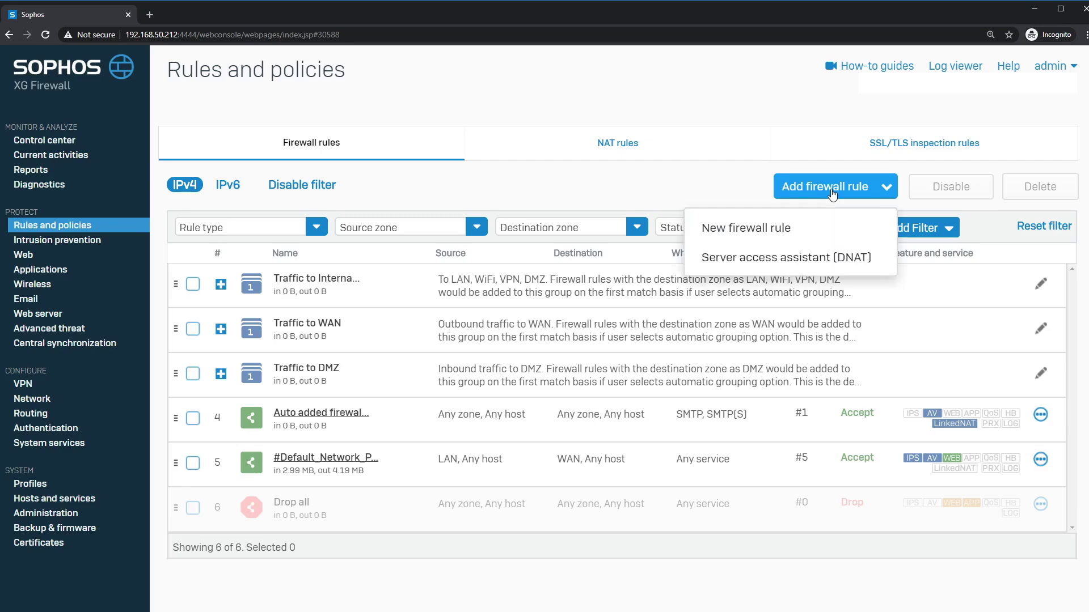
{"action": "left_click", "coordinate": [749, 224]}
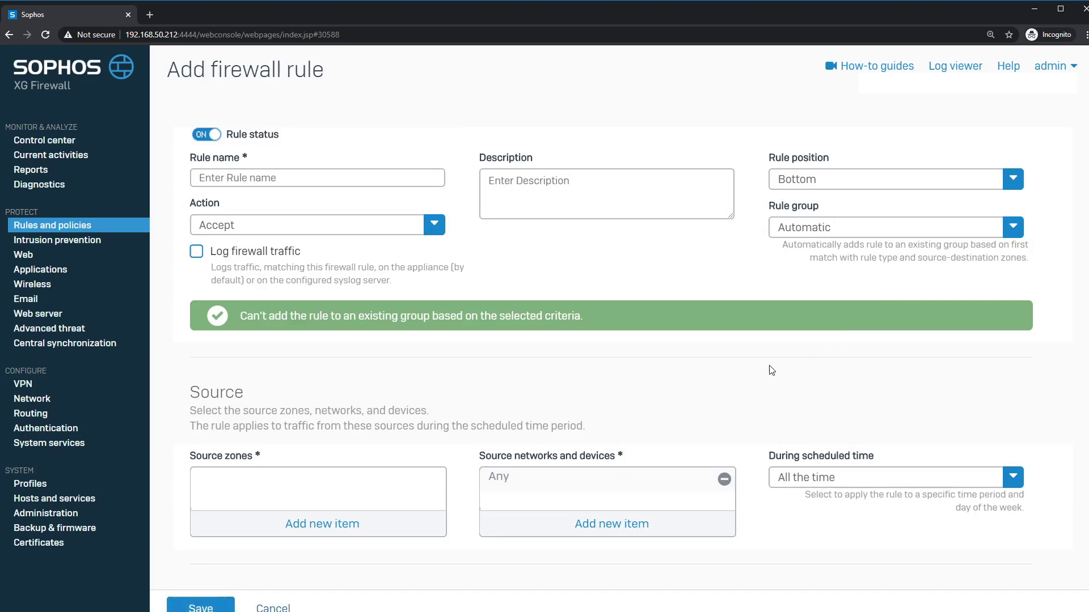
{"action": "left_click", "coordinate": [283, 186]}
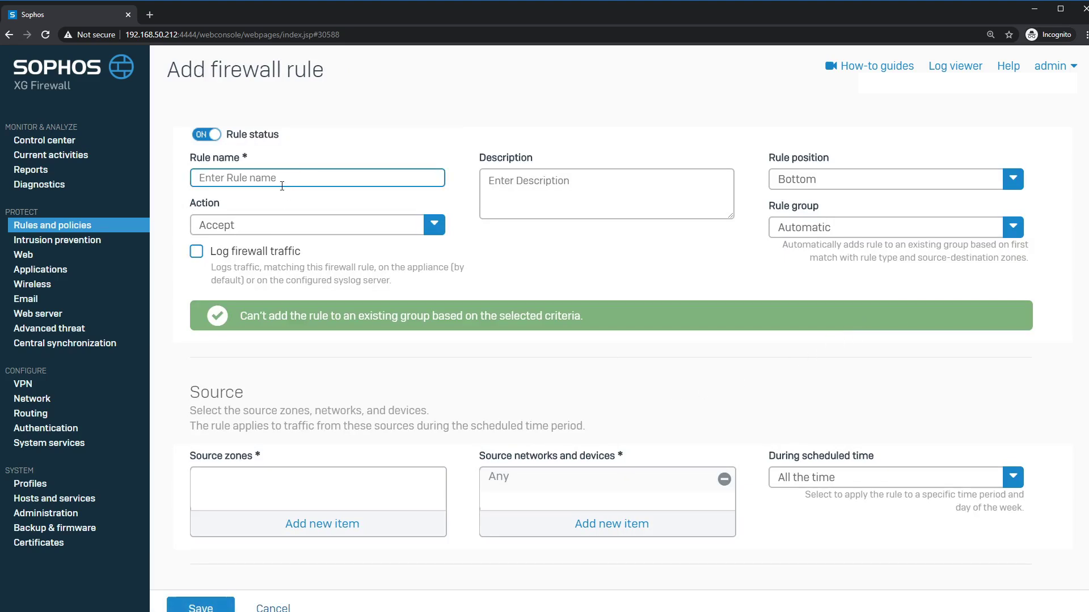
{"action": "type", "text": "Linux Server SSH"}
{"action": "left_click", "coordinate": [196, 252]}
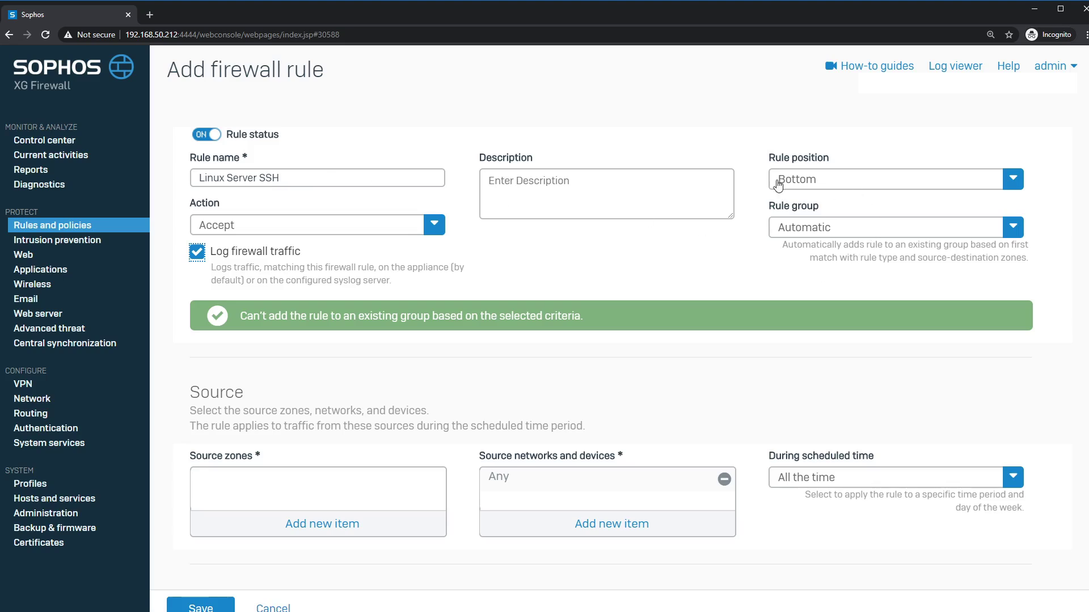
Step: Set the firewall rule's position to Top and its rule group to None
{"action": "left_click", "coordinate": [842, 185]}
{"action": "left_click", "coordinate": [828, 208]}
{"action": "scroll", "coordinate": [635, 272], "scroll_direction": "down", "scroll_amount": 3}
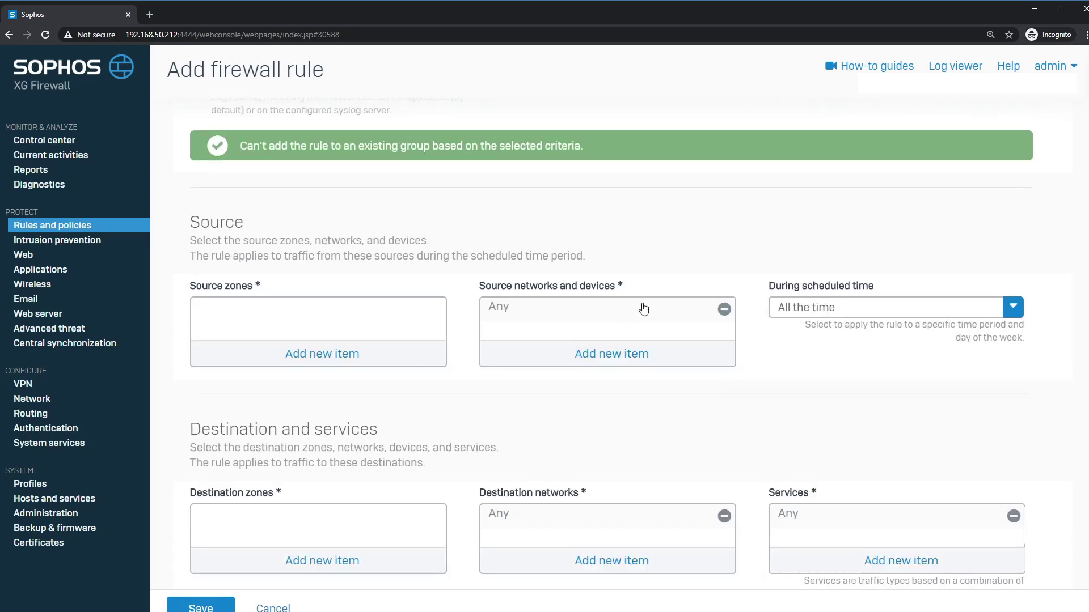
{"action": "scroll", "coordinate": [624, 246], "scroll_direction": "up", "scroll_amount": 2}
{"action": "left_click", "coordinate": [892, 173]}
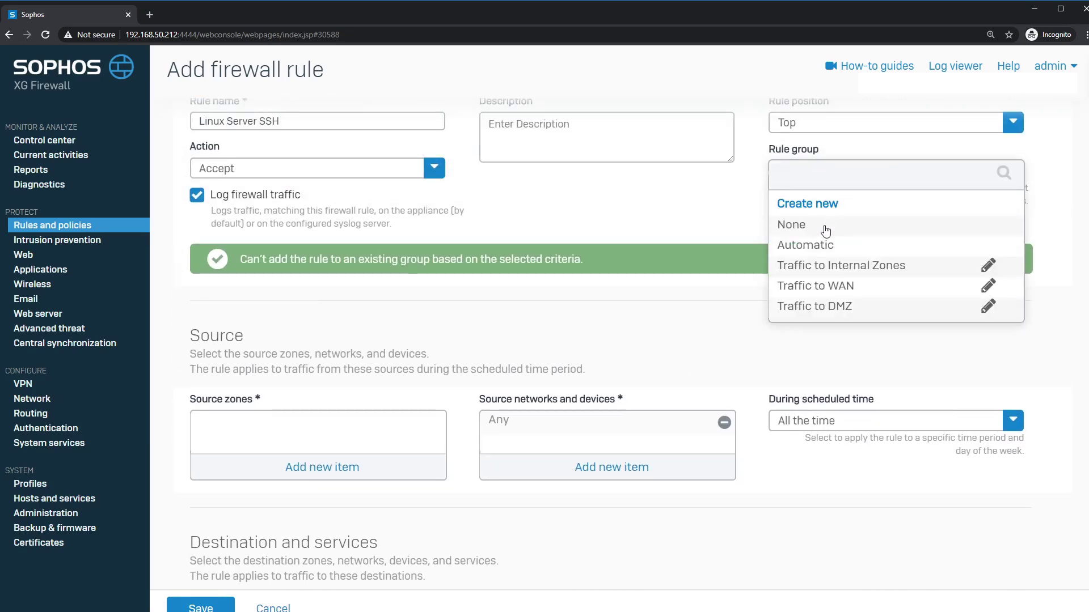
{"action": "left_click", "coordinate": [825, 227]}
{"action": "scroll", "coordinate": [464, 307], "scroll_direction": "down", "scroll_amount": 1}
{"action": "scroll", "coordinate": [465, 308], "scroll_direction": "up", "scroll_amount": 2}
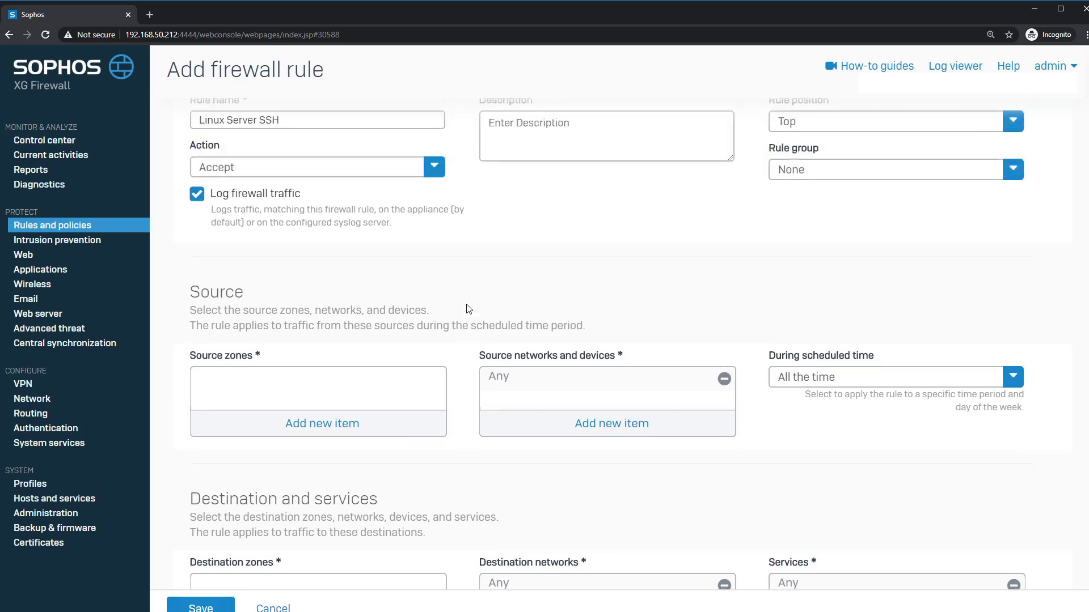
Step: Add WAN as the source zone of the firewall rule
{"action": "scroll", "coordinate": [384, 304], "scroll_direction": "down", "scroll_amount": 2}
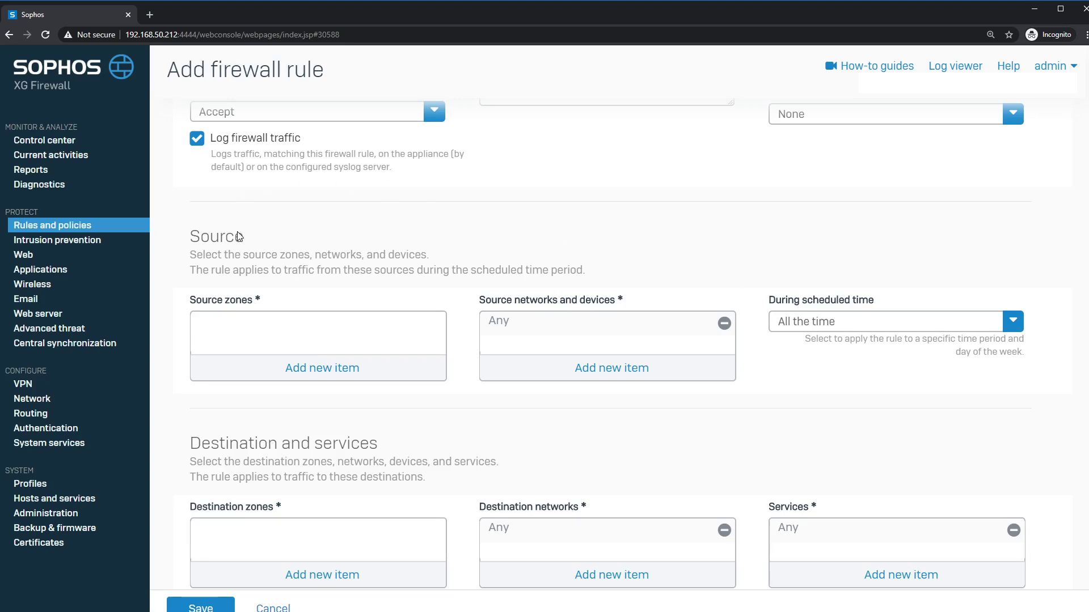
{"action": "left_click", "coordinate": [346, 379]}
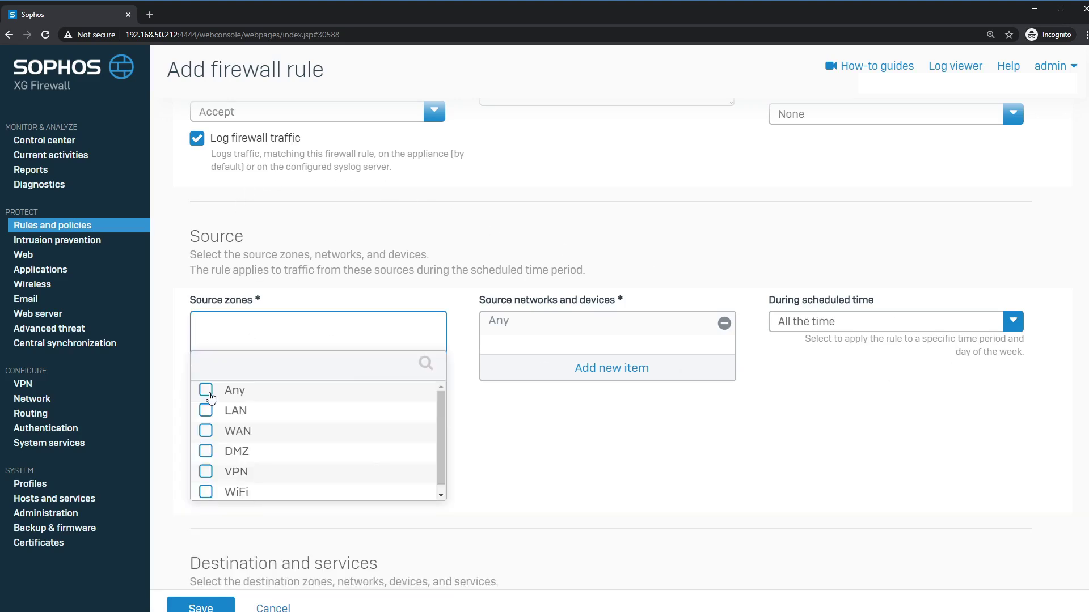
{"action": "left_click", "coordinate": [207, 432]}
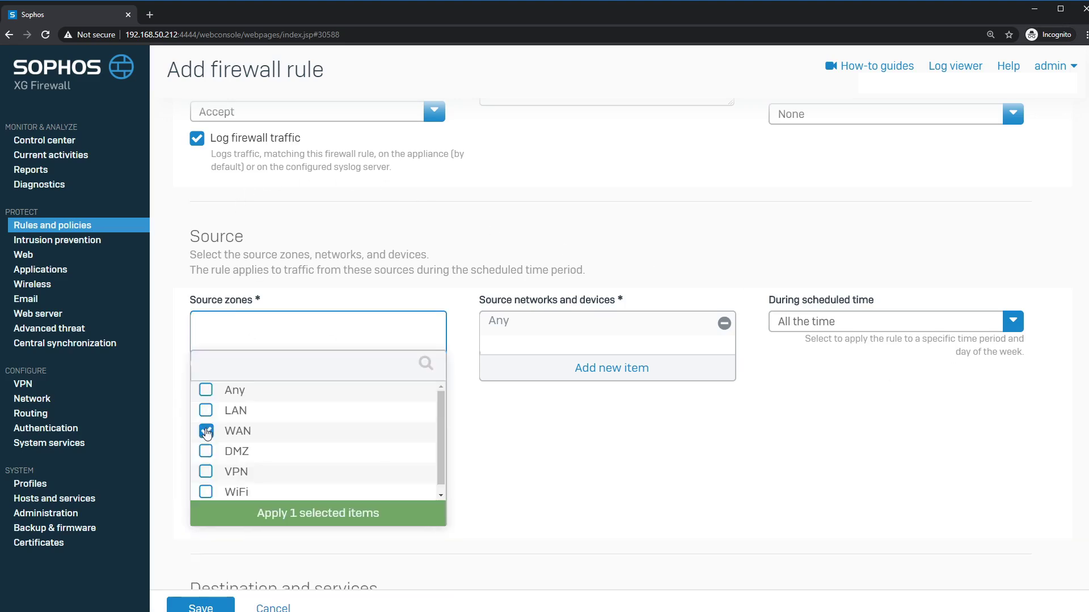
{"action": "left_click", "coordinate": [321, 520]}
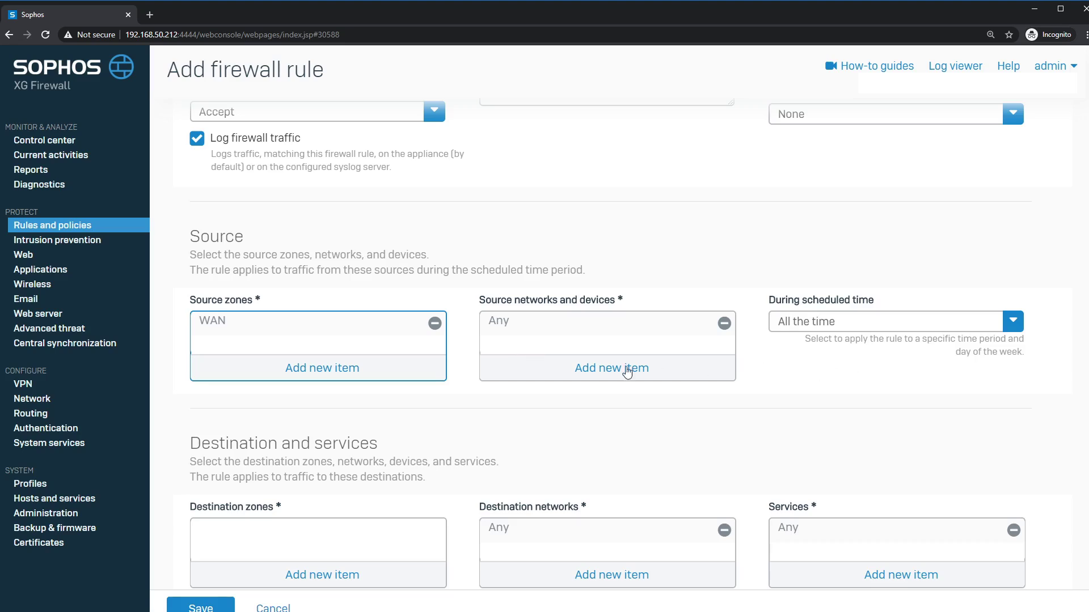
Step: Add LAN as the destination zone of the firewall rule
{"action": "scroll", "coordinate": [526, 437], "scroll_direction": "down", "scroll_amount": 3}
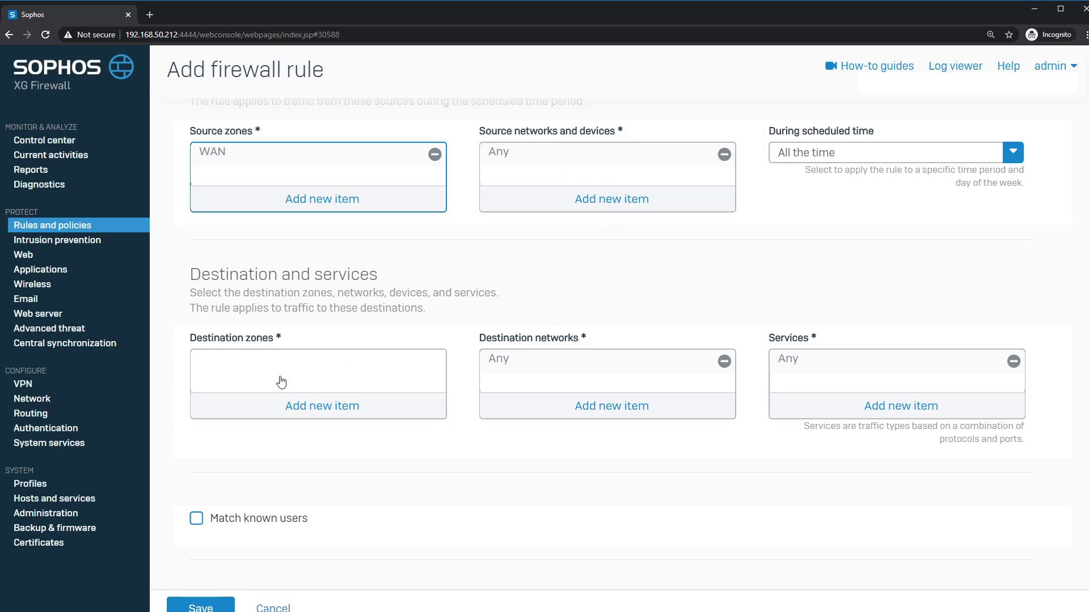
{"action": "left_click", "coordinate": [311, 414]}
{"action": "left_click", "coordinate": [207, 450]}
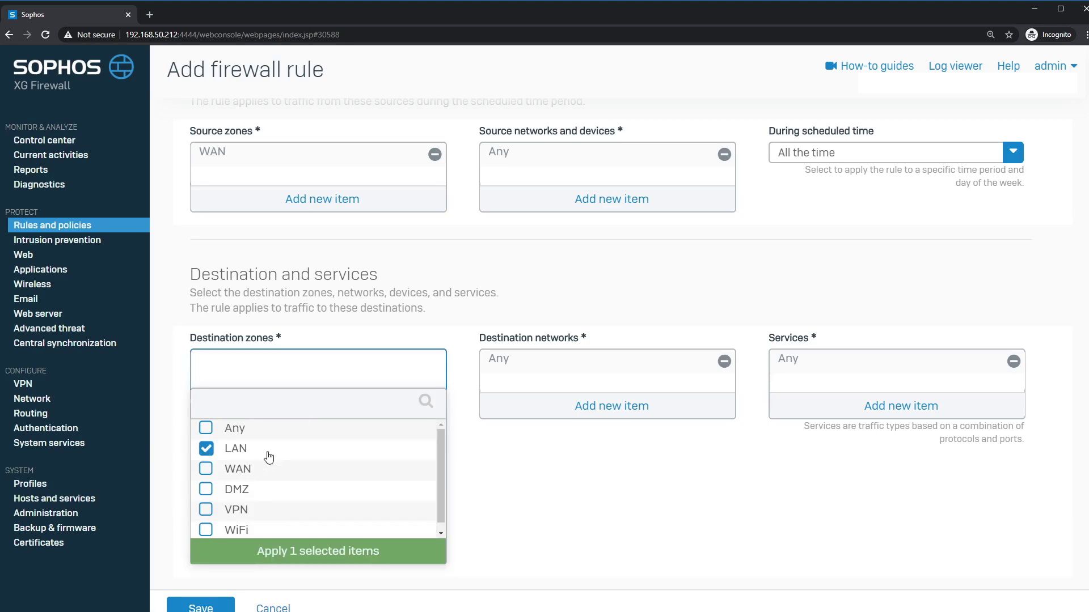
{"action": "left_click", "coordinate": [311, 553]}
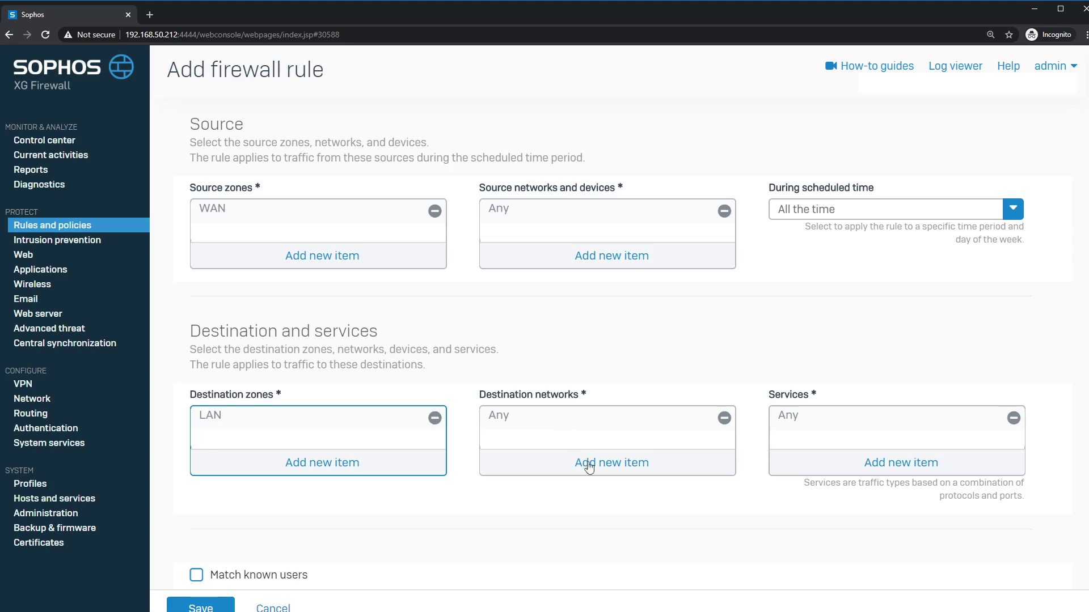
Step: Replace Any in the rule's destination networks with the "External - Linux Server" host
{"action": "left_click", "coordinate": [724, 421]}
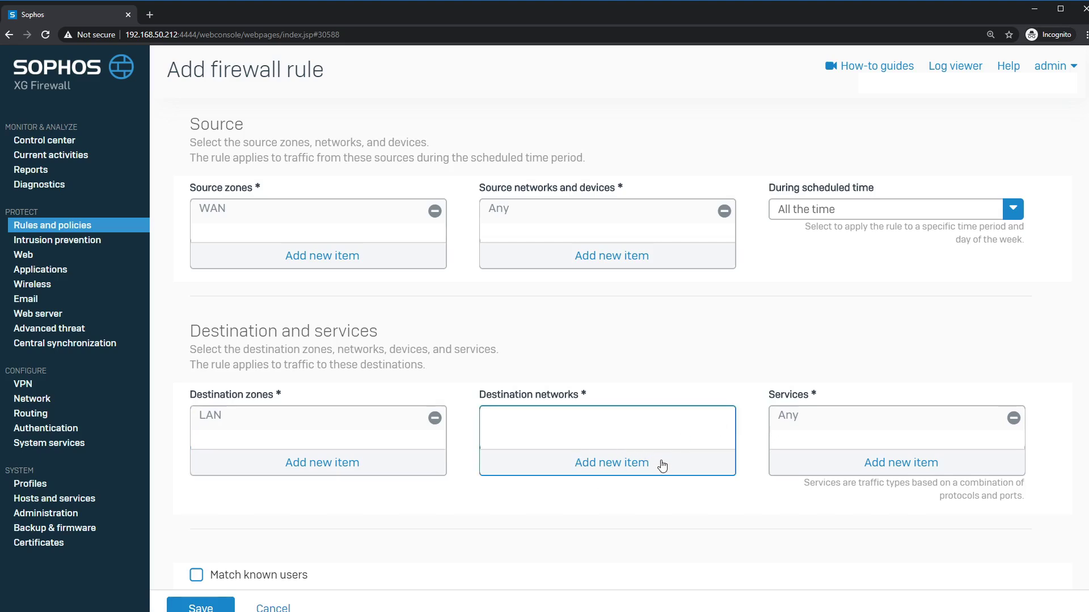
{"action": "left_click", "coordinate": [605, 464]}
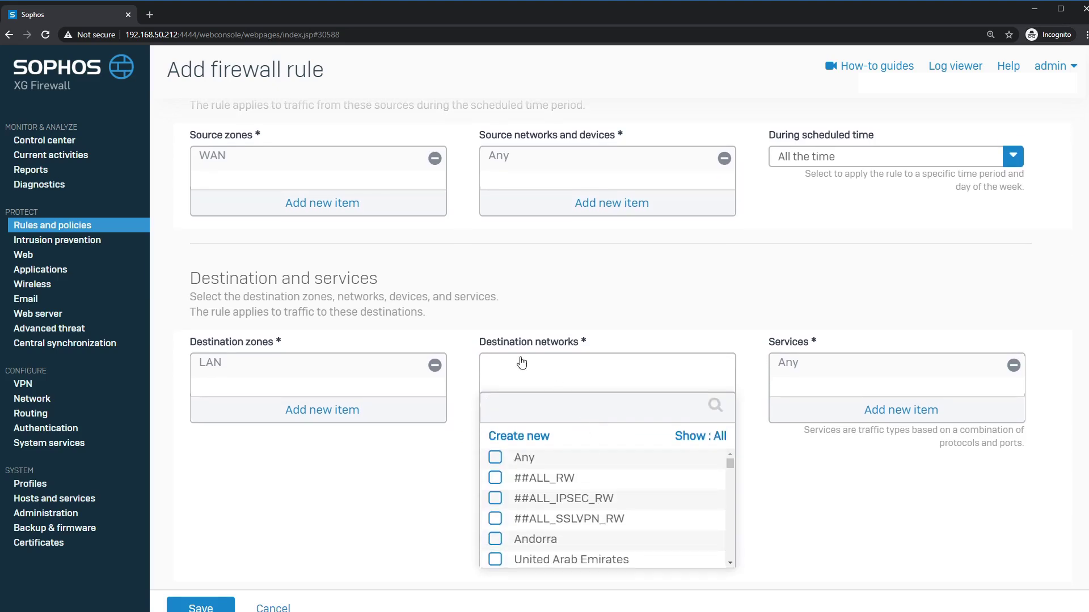
{"action": "scroll", "coordinate": [809, 489], "scroll_direction": "down", "scroll_amount": 2}
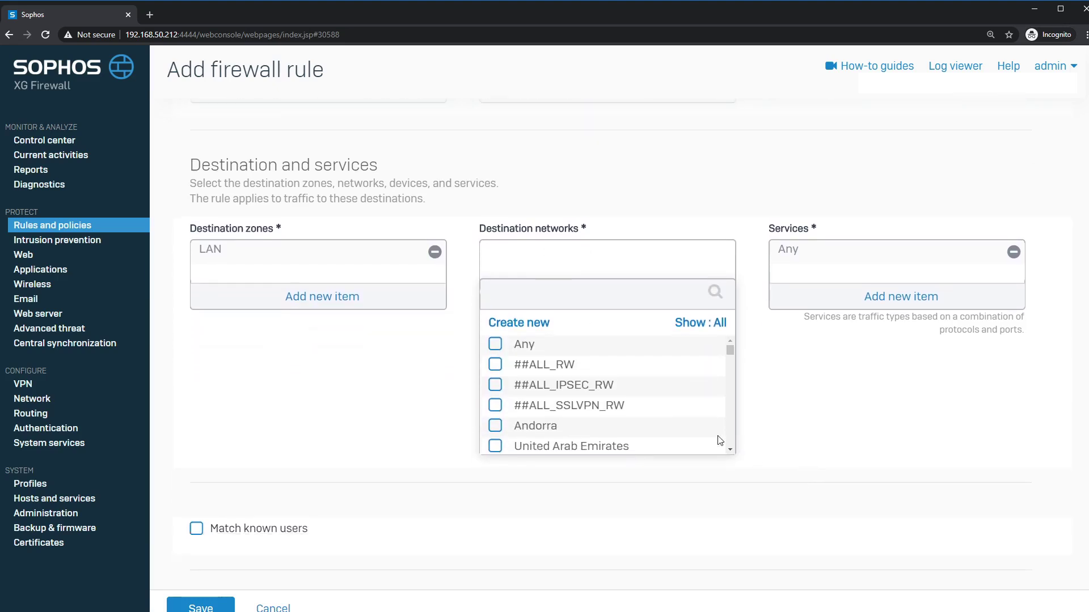
{"action": "type", "text": "ext"}
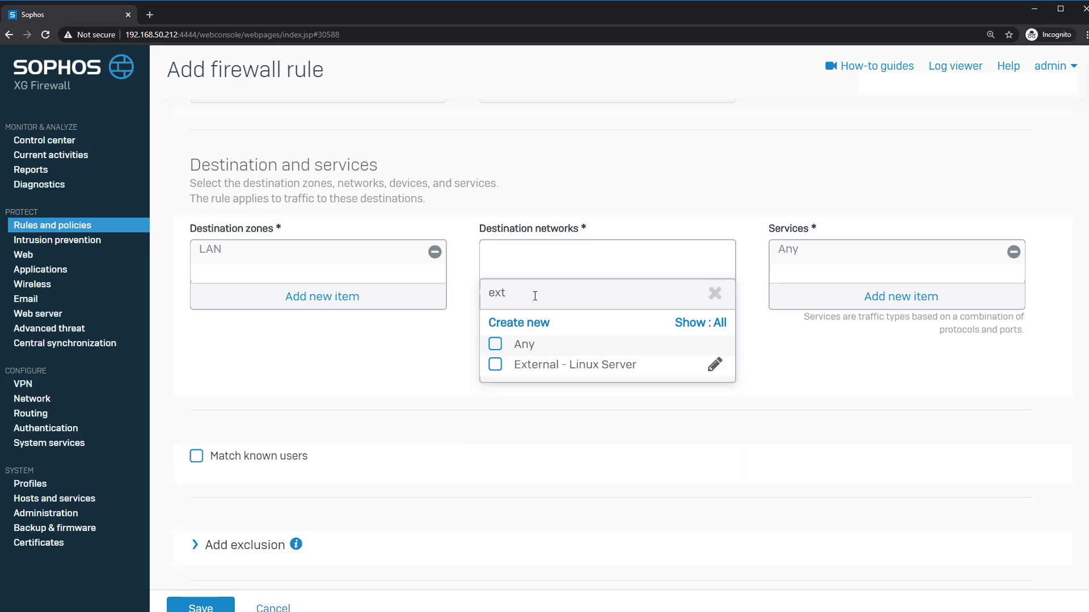
{"action": "left_click", "coordinate": [495, 365]}
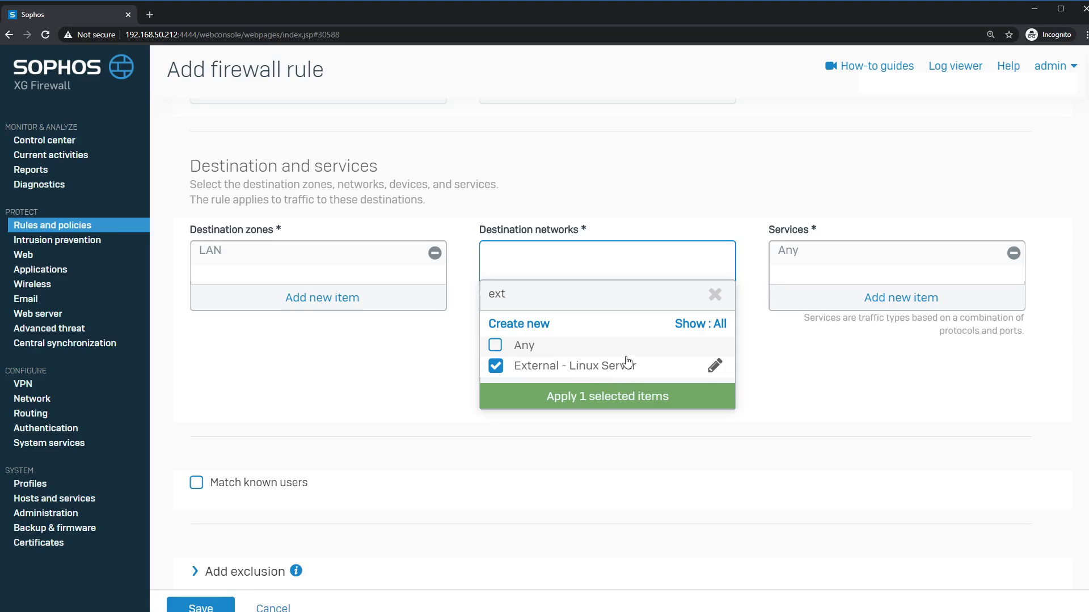
{"action": "mouse_move", "coordinate": [608, 377]}
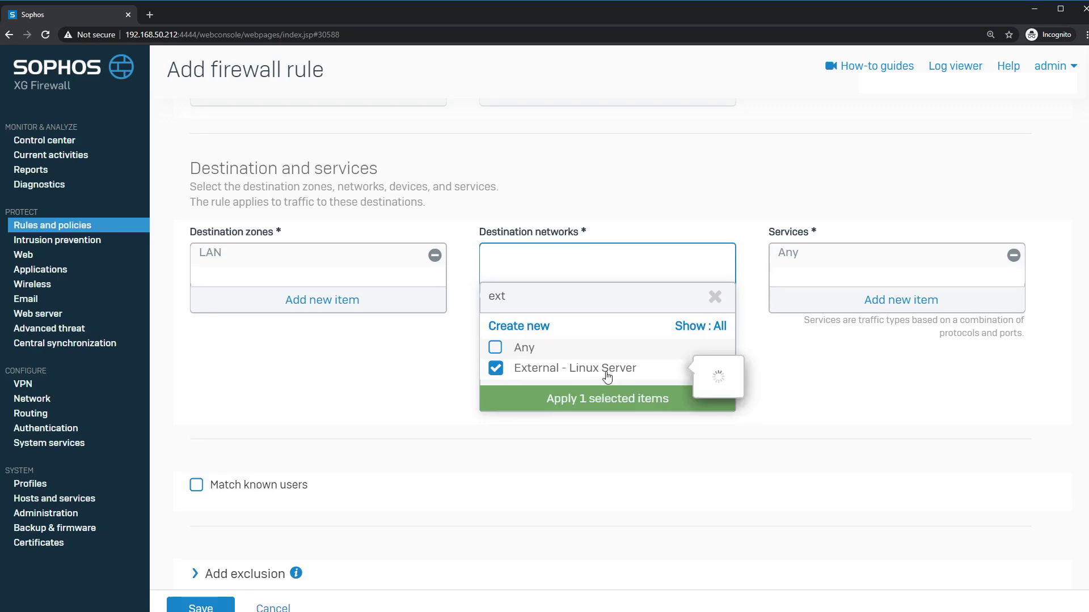
{"action": "left_click", "coordinate": [608, 404]}
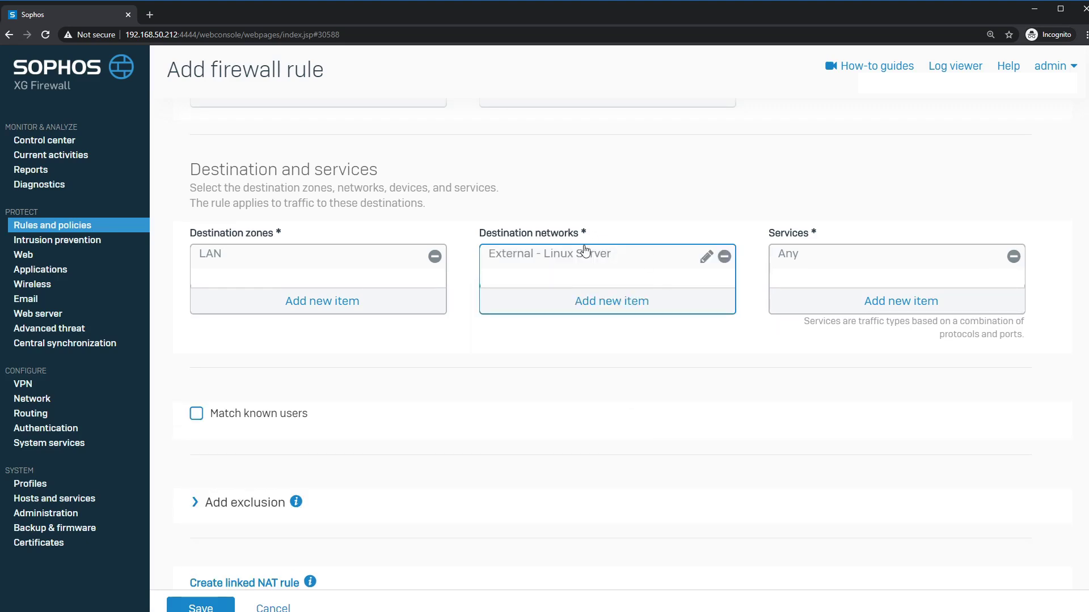
Step: Replace Any in the firewall rule's services with SSH
{"action": "left_click", "coordinate": [916, 303]}
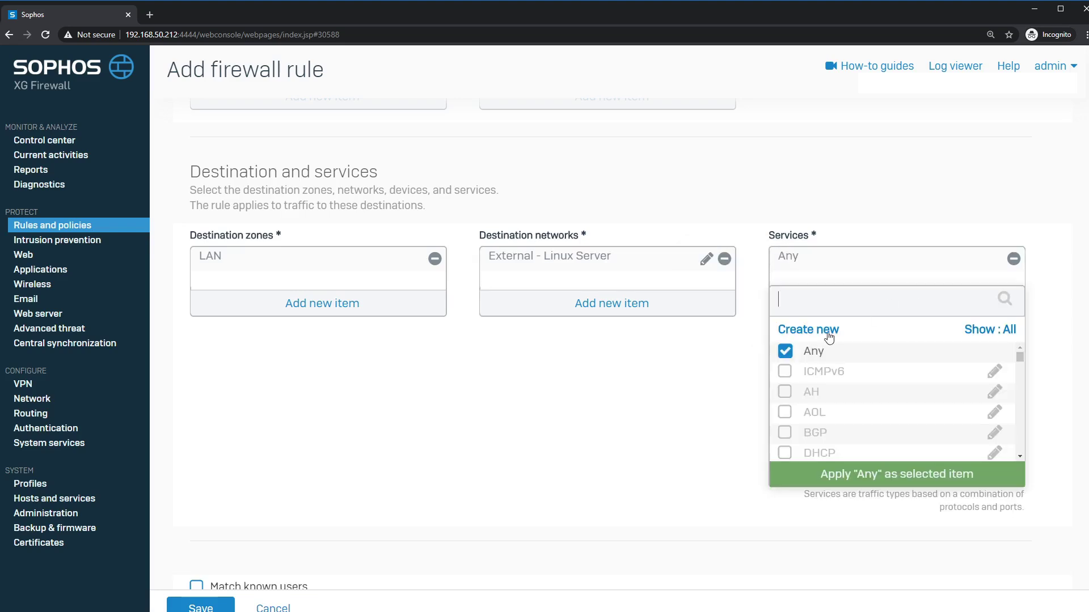
{"action": "left_click", "coordinate": [784, 352]}
{"action": "type", "text": "ssh"}
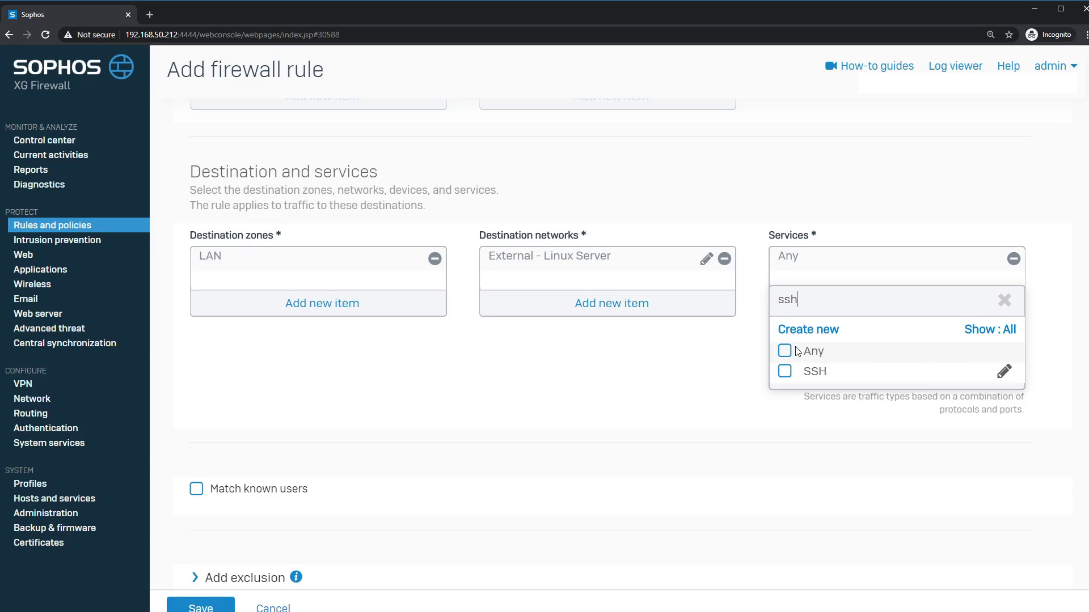
{"action": "left_click", "coordinate": [784, 372]}
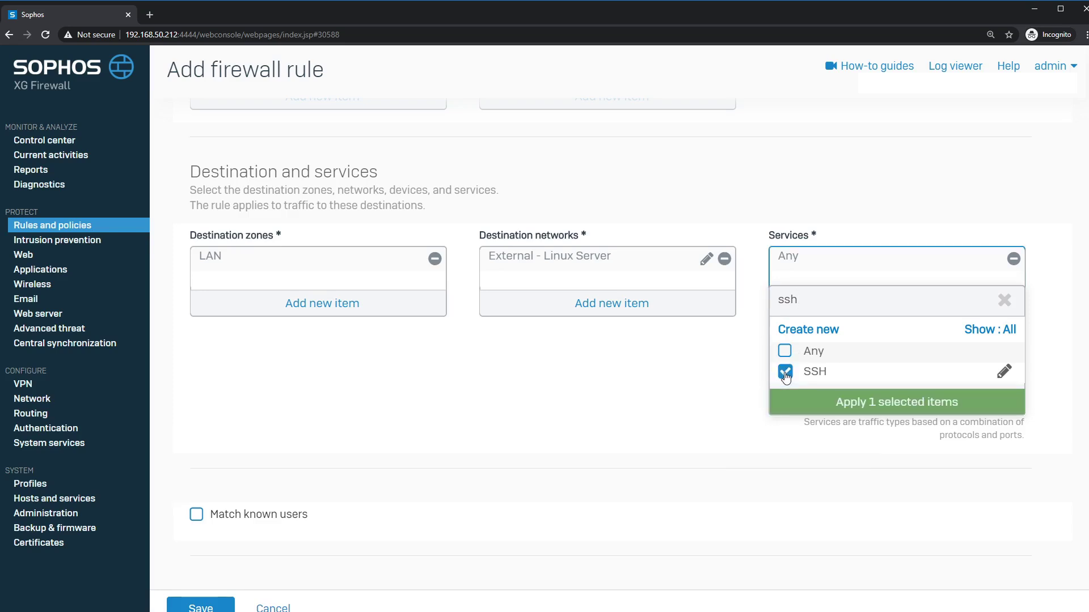
{"action": "left_click", "coordinate": [913, 404]}
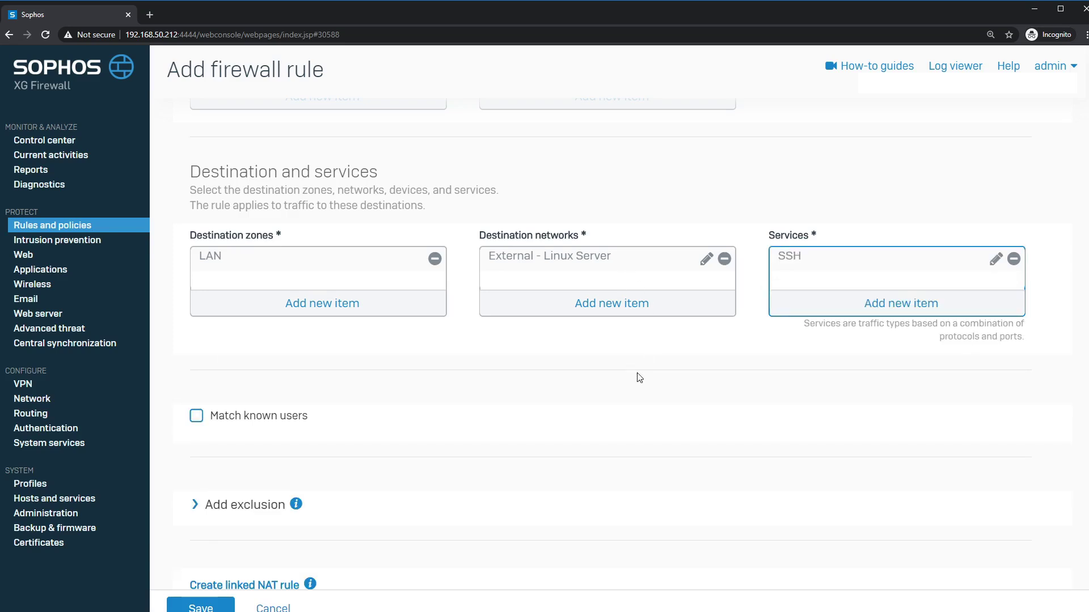
Step: Review the firewall rule's source, destination and service settings and save the "Linux Server SSH" rule
{"action": "scroll", "coordinate": [707, 436], "scroll_direction": "up", "scroll_amount": 3}
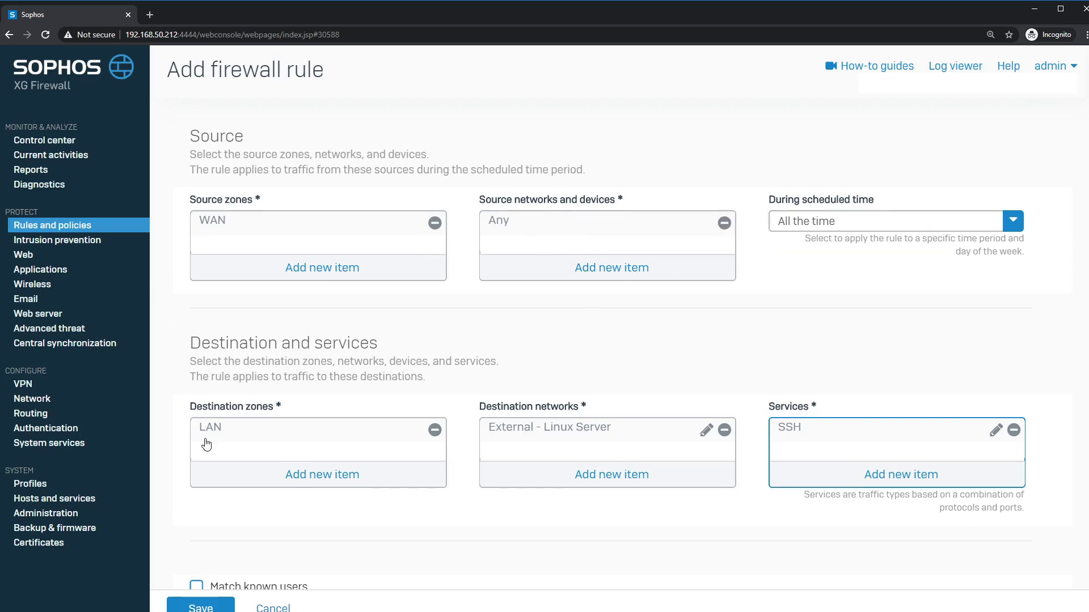
{"action": "mouse_move", "coordinate": [555, 433]}
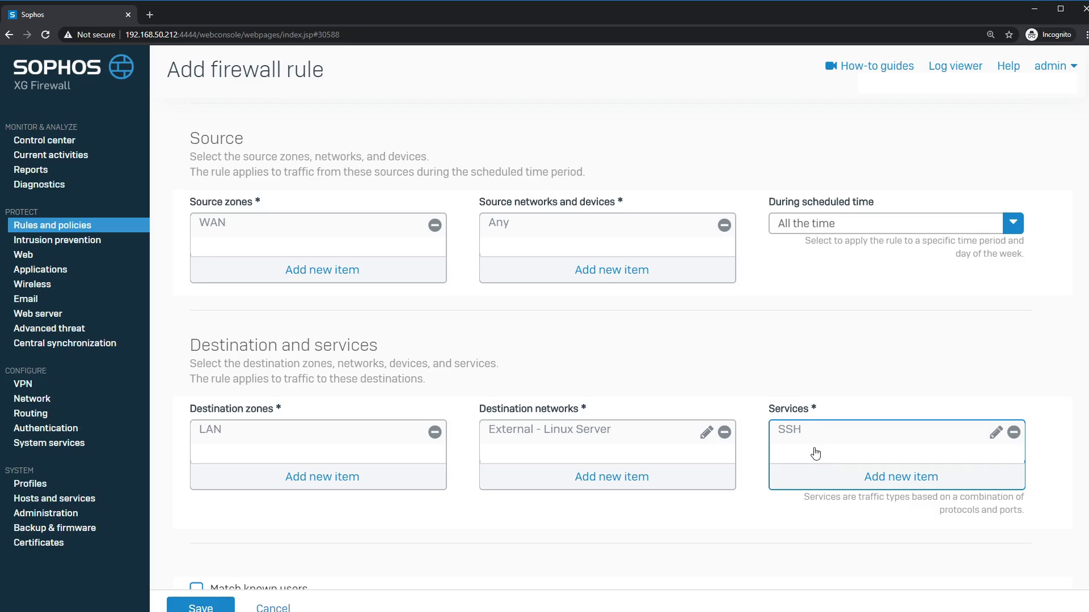
{"action": "scroll", "coordinate": [279, 231], "scroll_direction": "up", "scroll_amount": 4}
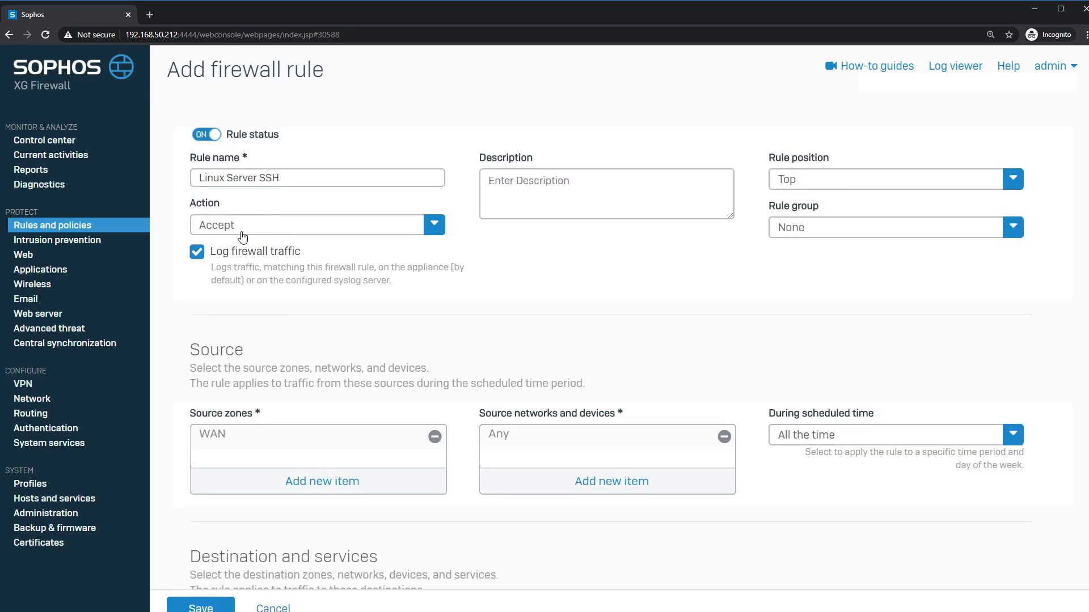
{"action": "scroll", "coordinate": [440, 333], "scroll_direction": "down", "scroll_amount": 7}
{"action": "left_click", "coordinate": [201, 608]}
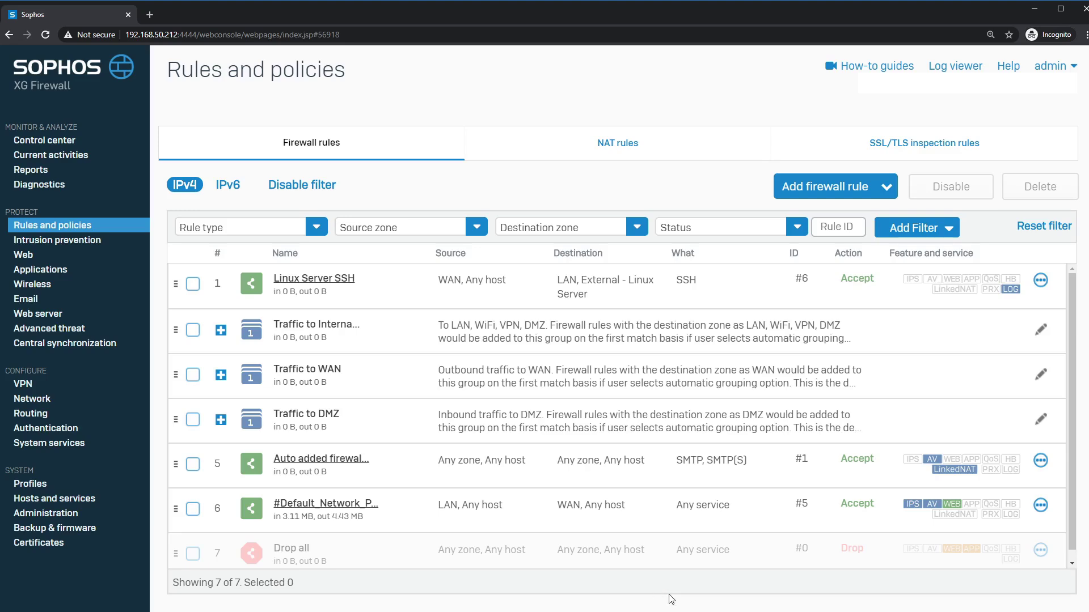
Step: Start a new IPv4 NAT rule named "Linux Server DNAT" and set its rule position to Top
{"action": "left_click", "coordinate": [589, 147]}
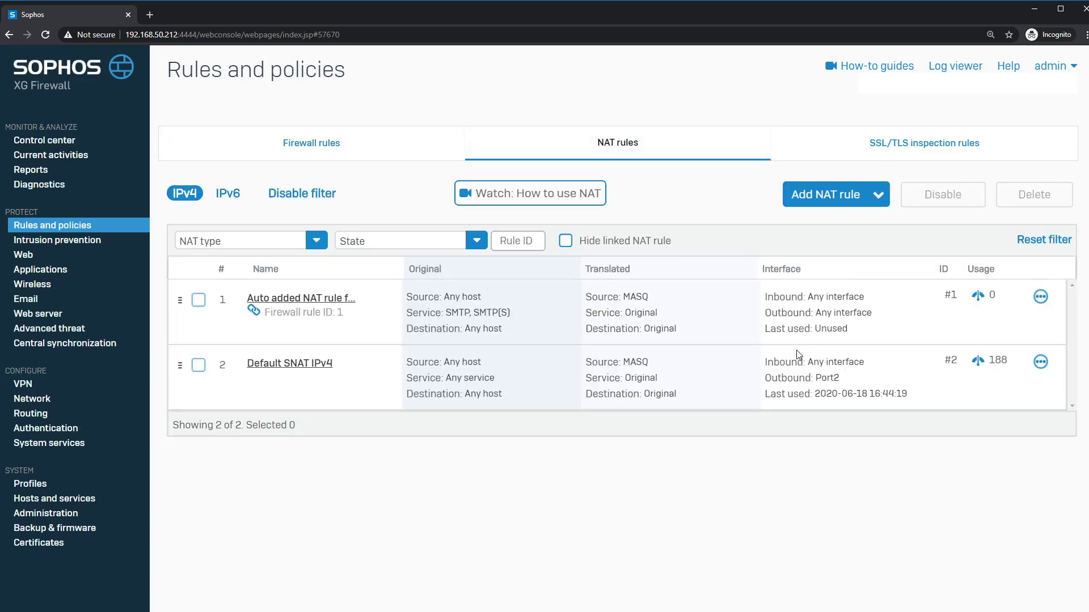
{"action": "left_click", "coordinate": [832, 202]}
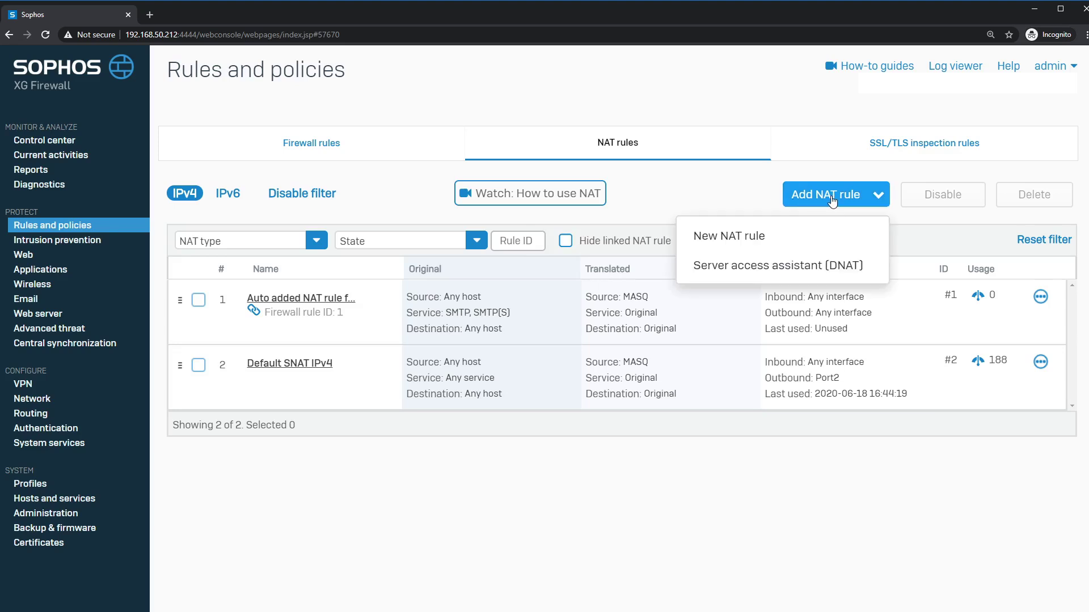
{"action": "left_click", "coordinate": [730, 236]}
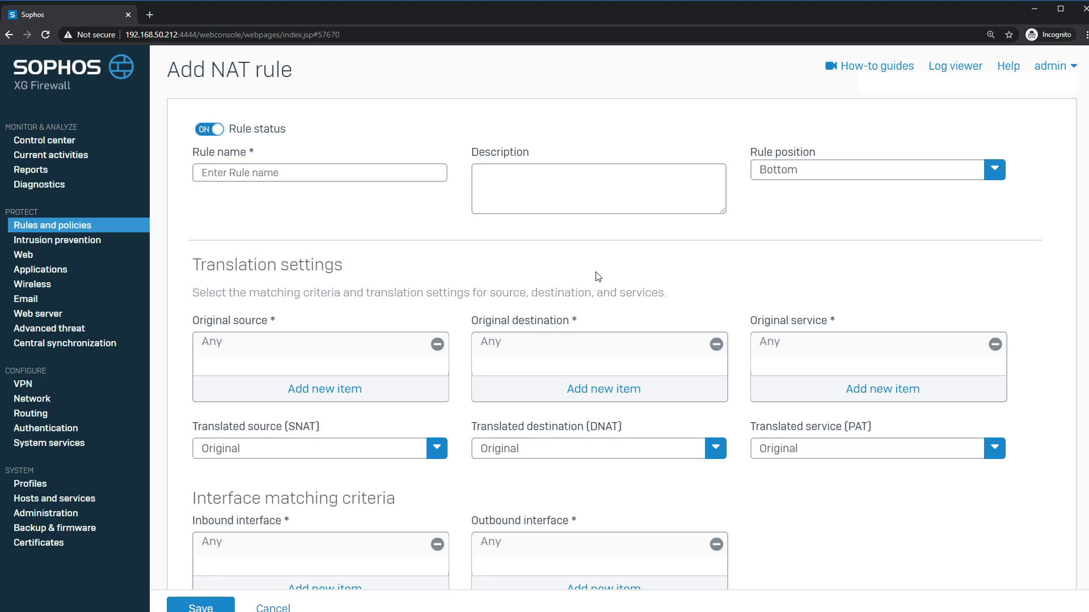
{"action": "left_click", "coordinate": [303, 178]}
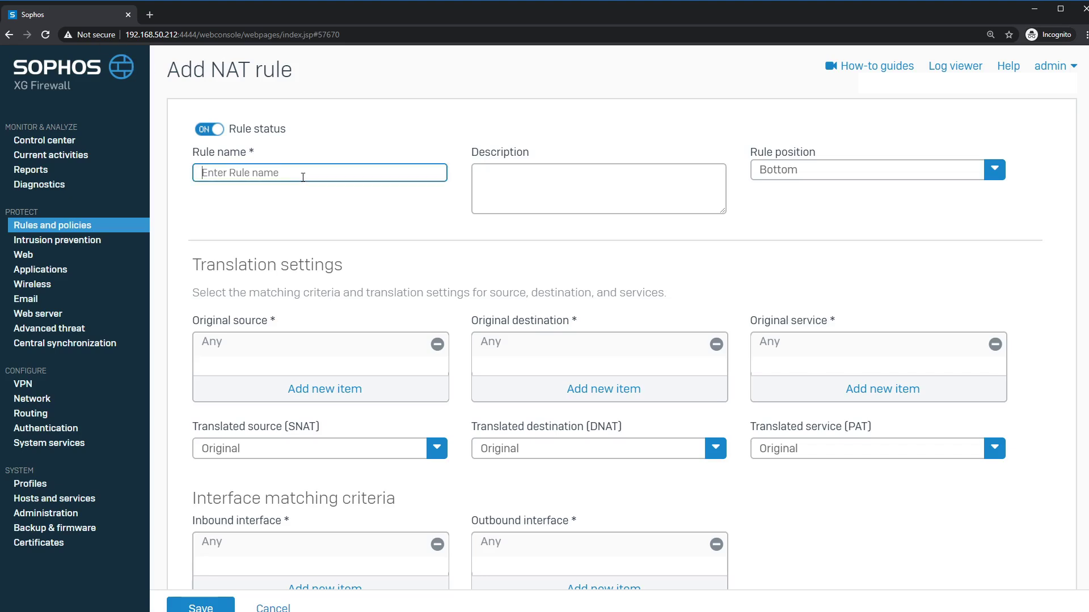
{"action": "type", "text": "Linux Server DNAT"}
{"action": "left_click", "coordinate": [567, 196]}
{"action": "left_click", "coordinate": [799, 205]}
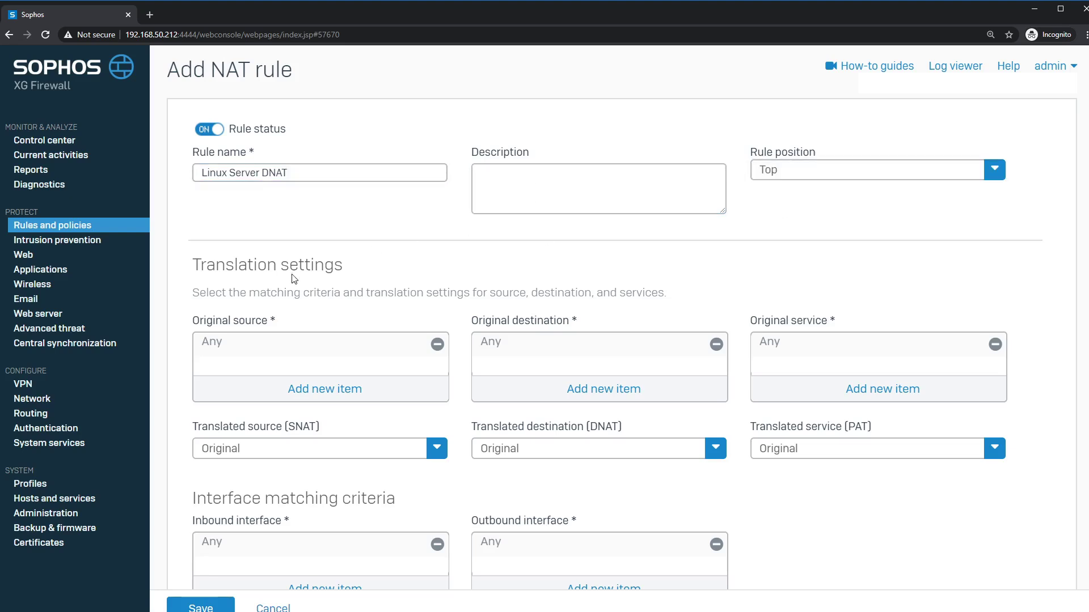
Step: Replace Any in the NAT rule's original destination with the "External - Linux Server" host
{"action": "scroll", "coordinate": [384, 311], "scroll_direction": "down", "scroll_amount": 1}
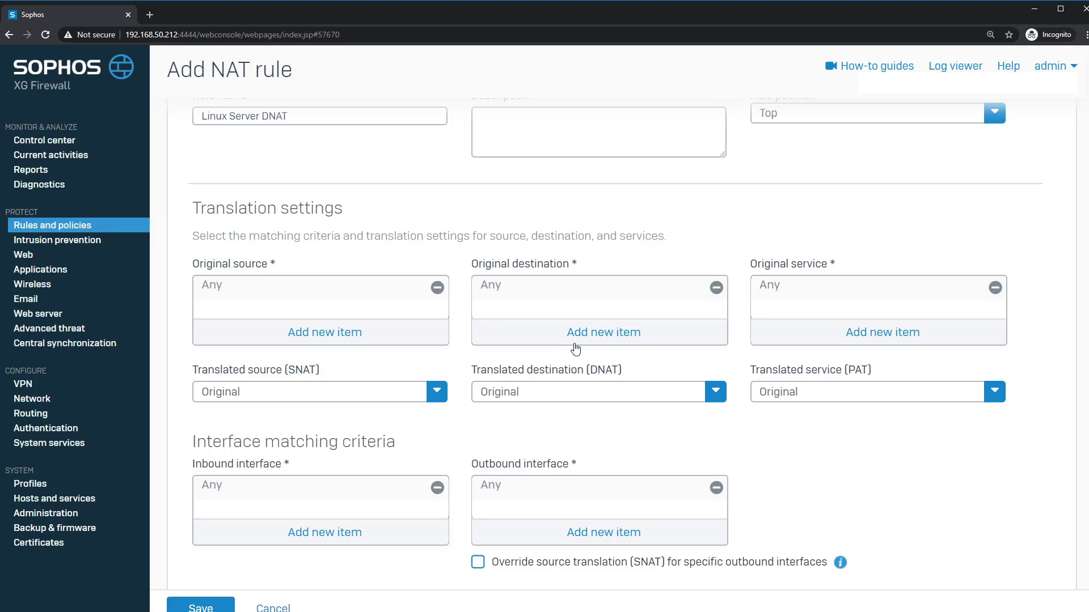
{"action": "left_click", "coordinate": [599, 335]}
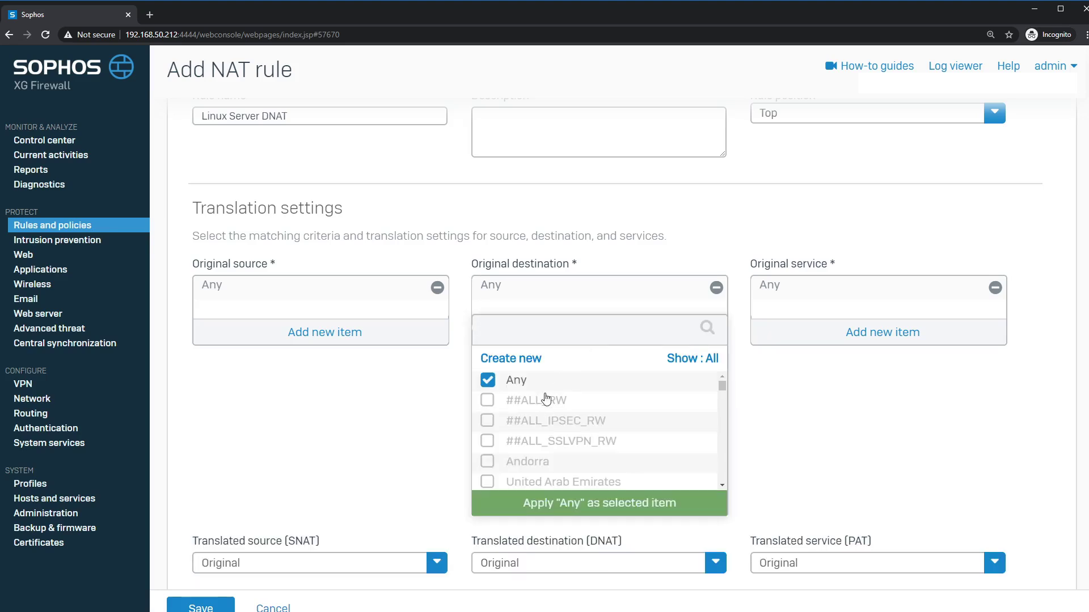
{"action": "left_click", "coordinate": [487, 380]}
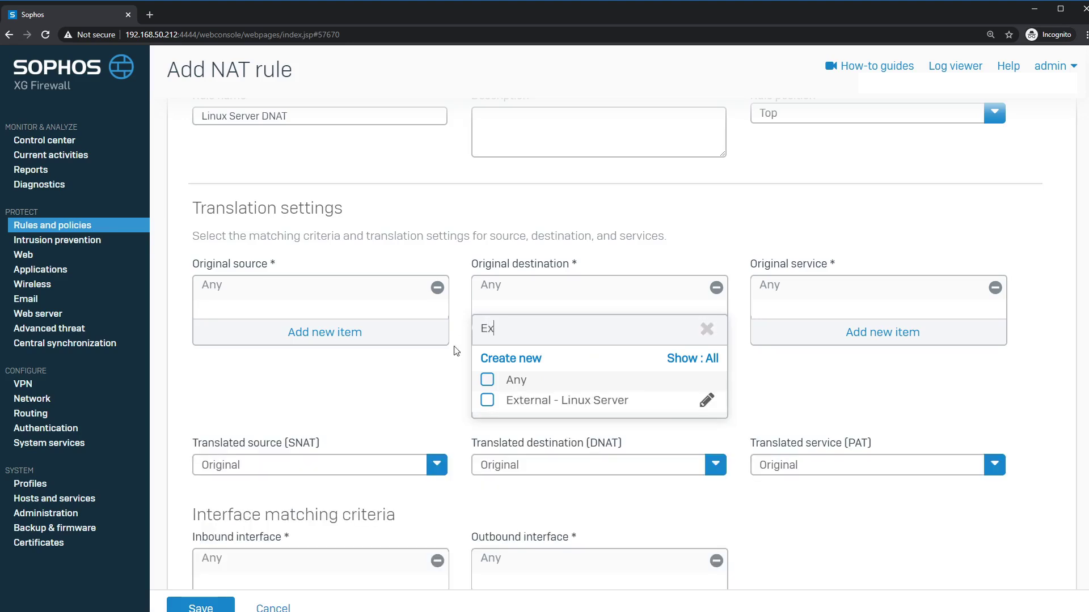
{"action": "left_click", "coordinate": [487, 402]}
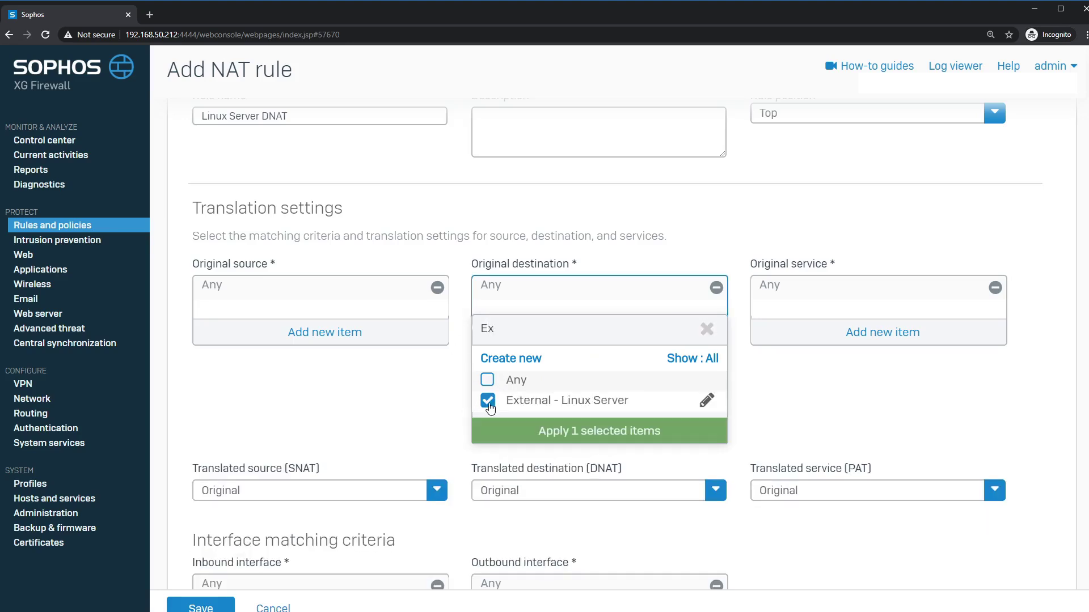
{"action": "left_click", "coordinate": [643, 432]}
Step: Replace Any in the NAT rule's original service with SSH
{"action": "left_click", "coordinate": [877, 336]}
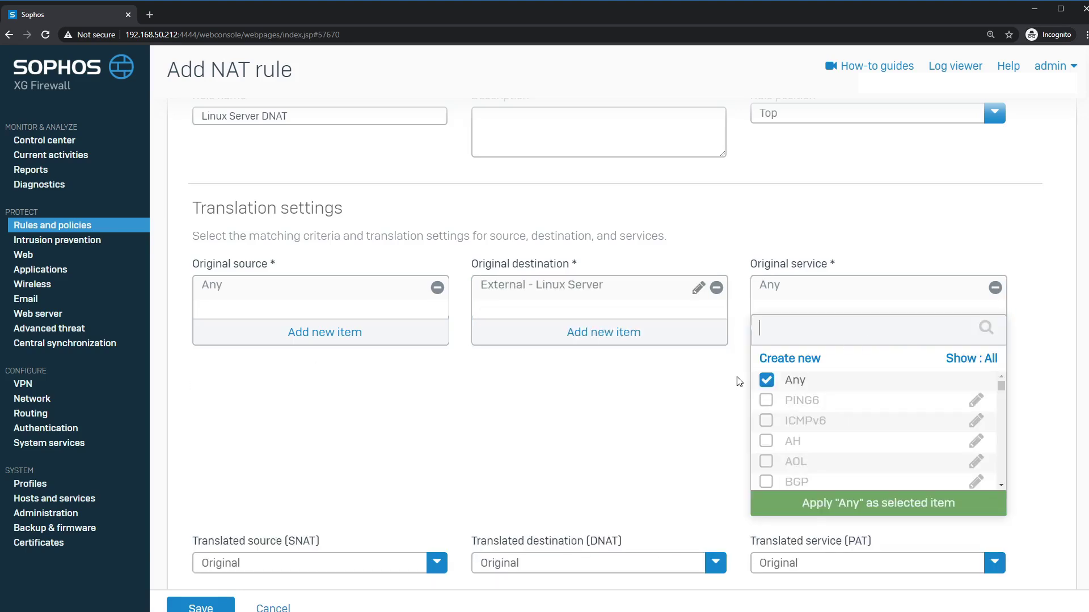
{"action": "left_click", "coordinate": [766, 379]}
{"action": "type", "text": "SSH"}
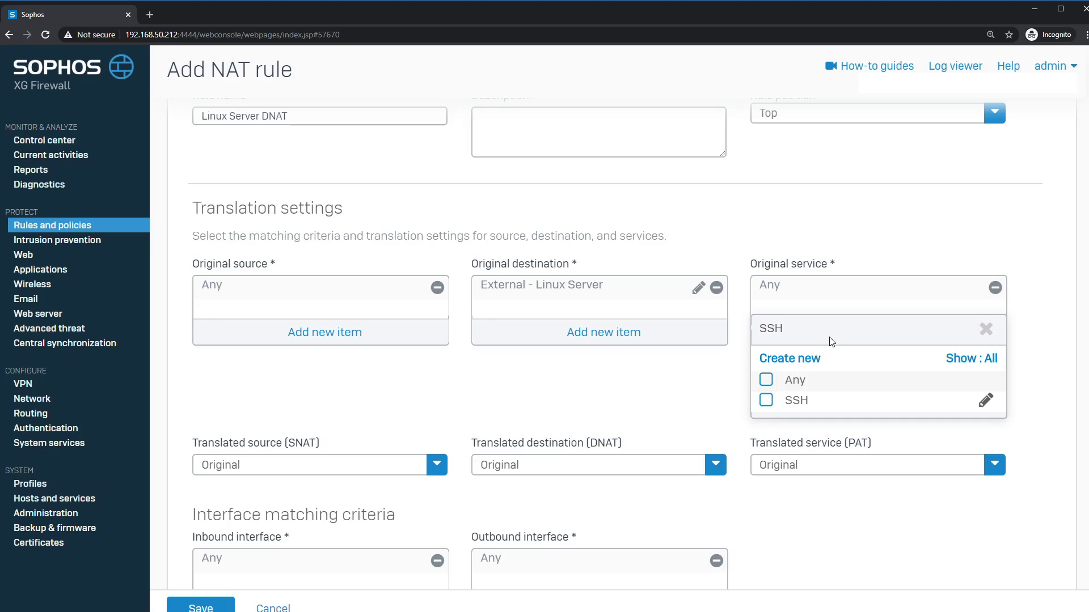
{"action": "left_click", "coordinate": [766, 400]}
{"action": "left_click", "coordinate": [880, 432]}
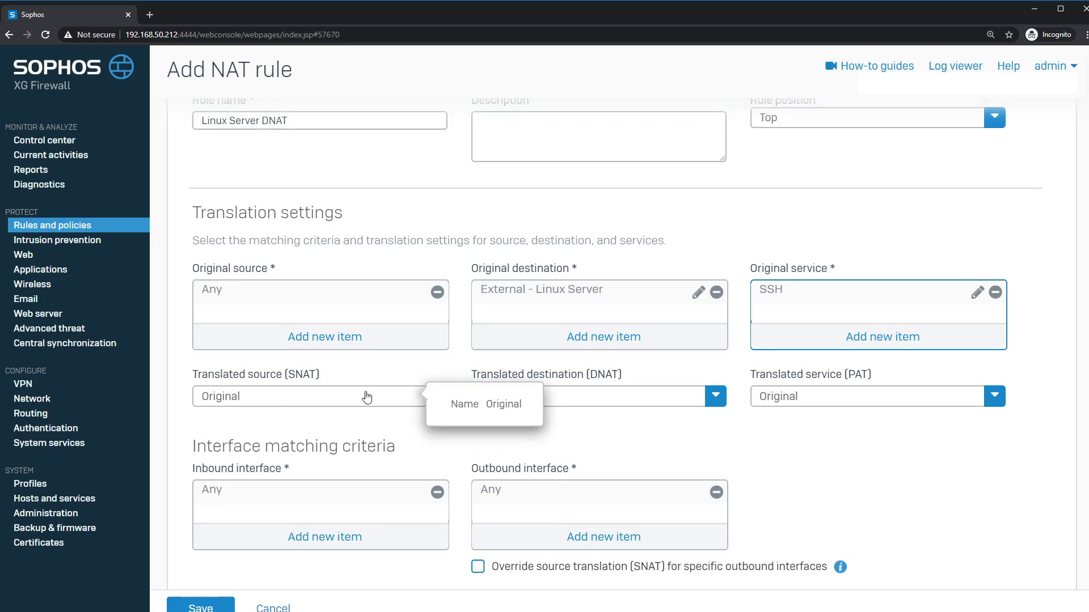
Step: Set the NAT rule's translated destination (DNAT) to the "Internal - Linux Server" host
{"action": "left_click", "coordinate": [636, 400]}
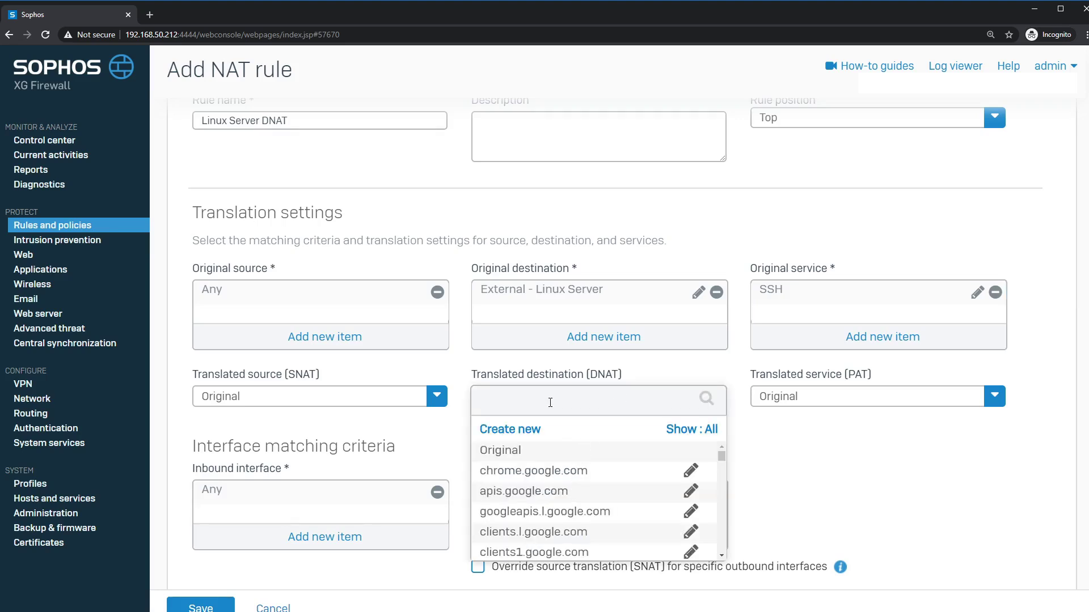
{"action": "type", "text": "inter"}
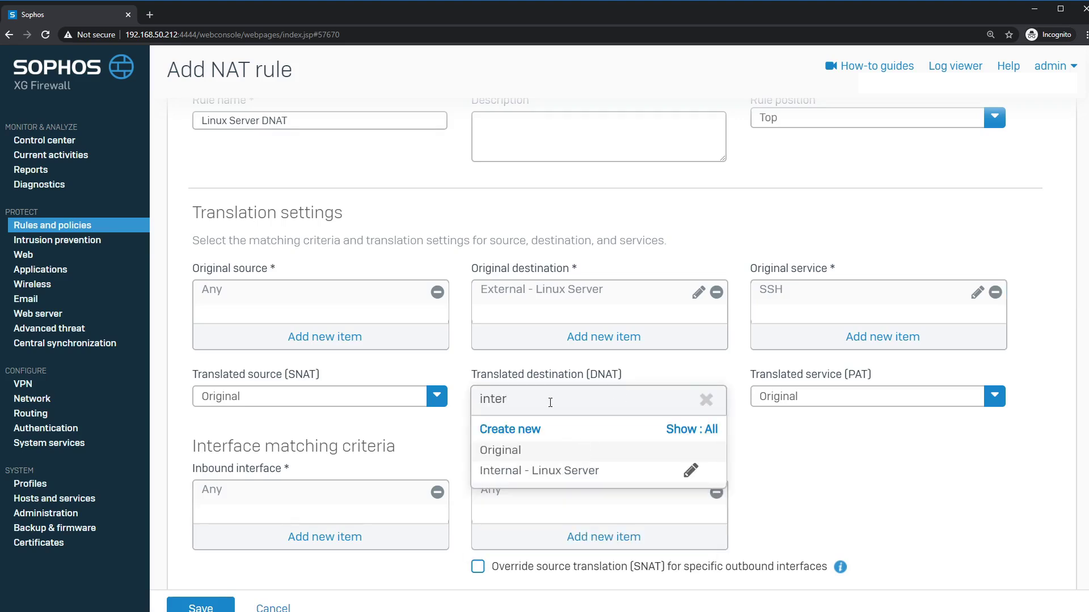
{"action": "left_click", "coordinate": [490, 478]}
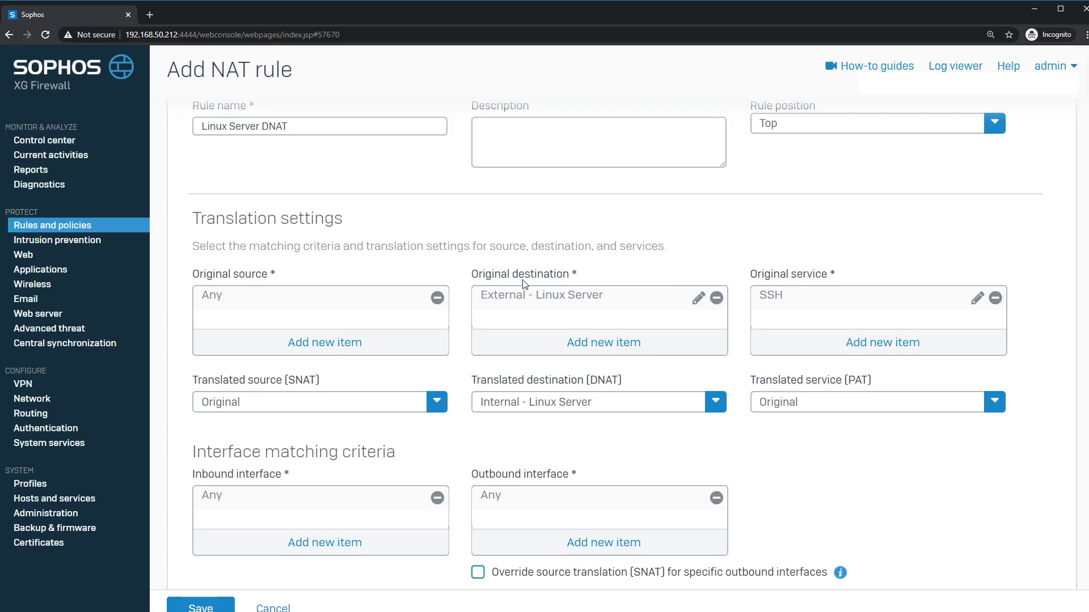
{"action": "mouse_move", "coordinate": [519, 303]}
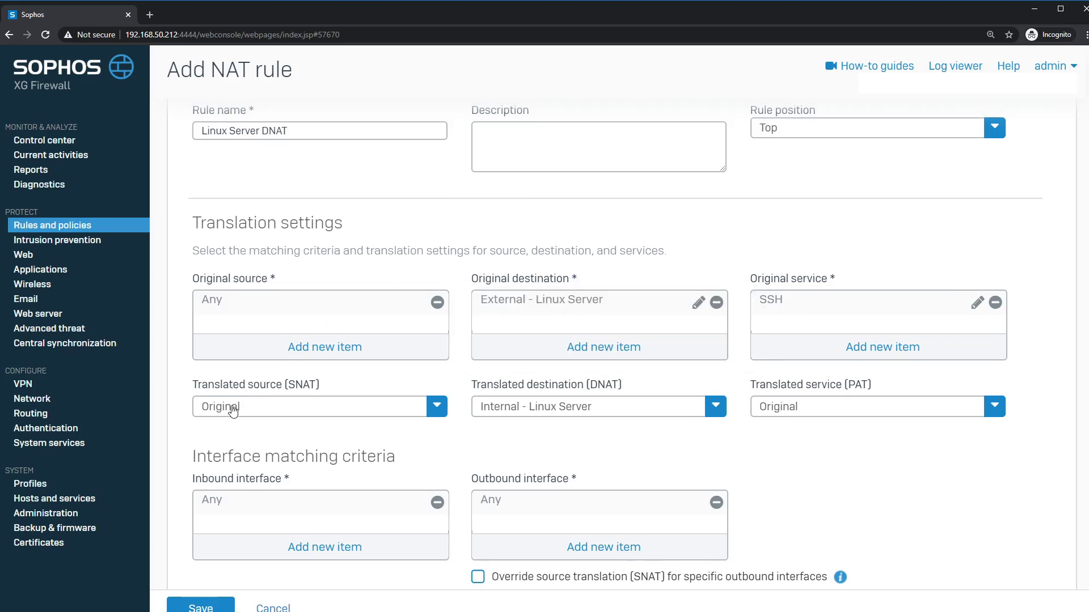
{"action": "mouse_move", "coordinate": [235, 413]}
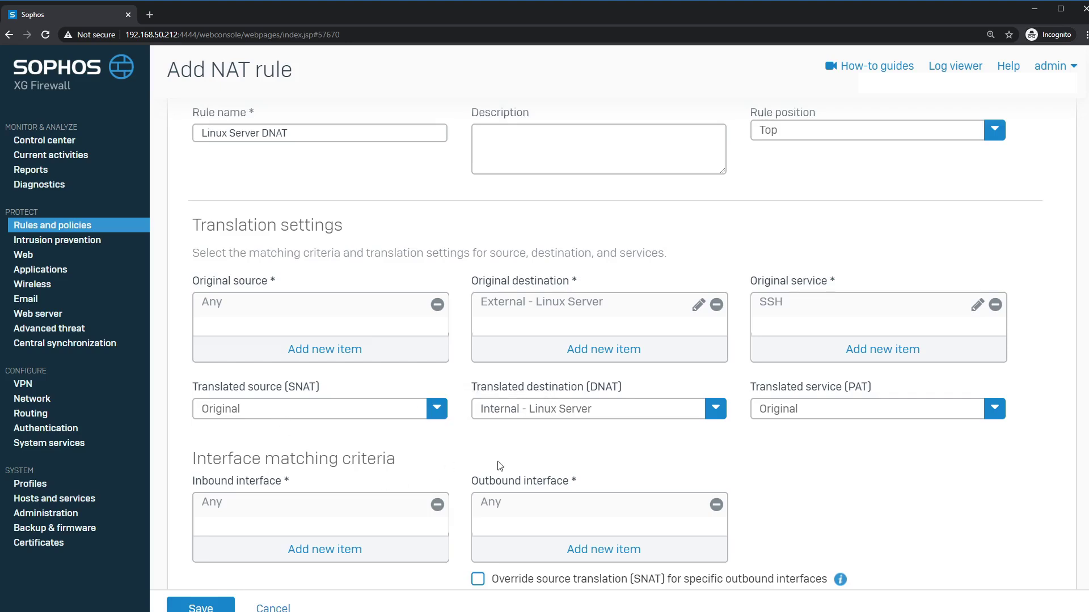
{"action": "mouse_move", "coordinate": [567, 417]}
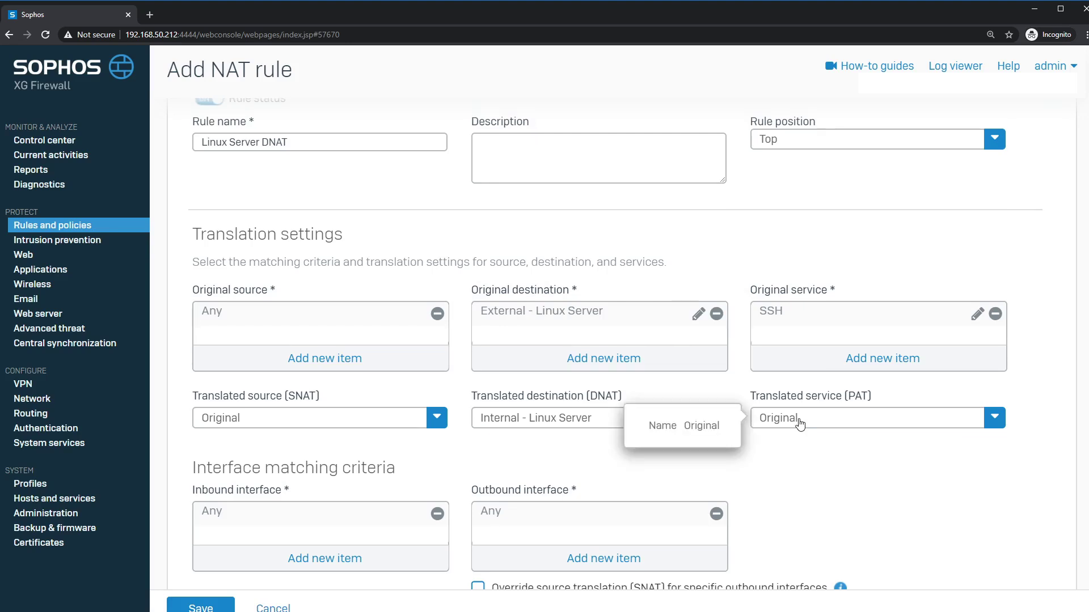
Step: Enable creation of a reflexive rule for the NAT rule and review its translation and interface settings
{"action": "scroll", "coordinate": [723, 491], "scroll_direction": "down", "scroll_amount": 4}
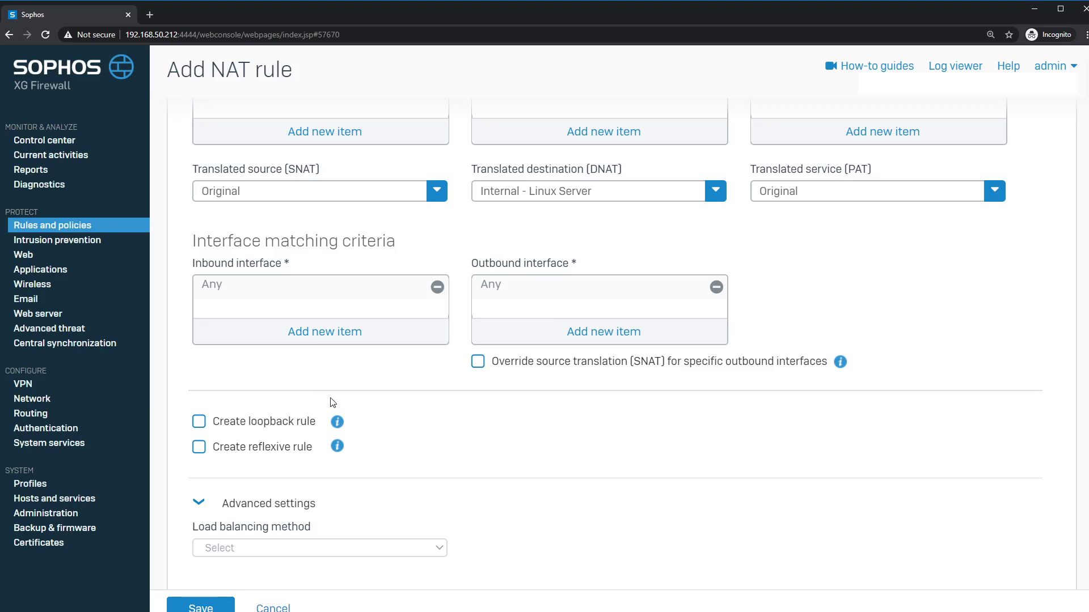
{"action": "scroll", "coordinate": [442, 504], "scroll_direction": "up", "scroll_amount": 1}
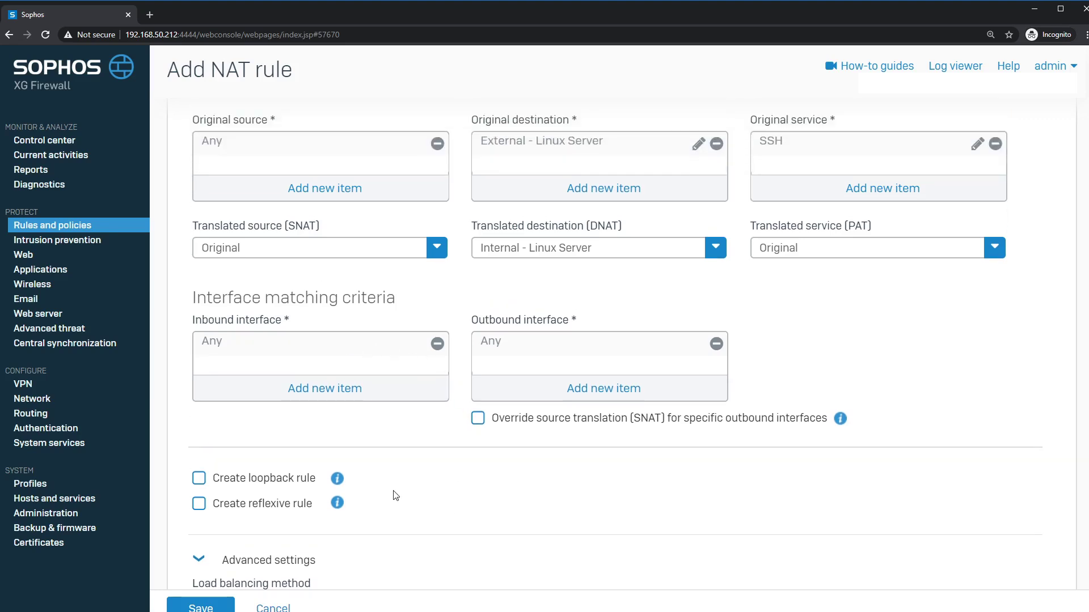
{"action": "scroll", "coordinate": [397, 496], "scroll_direction": "down", "scroll_amount": 2}
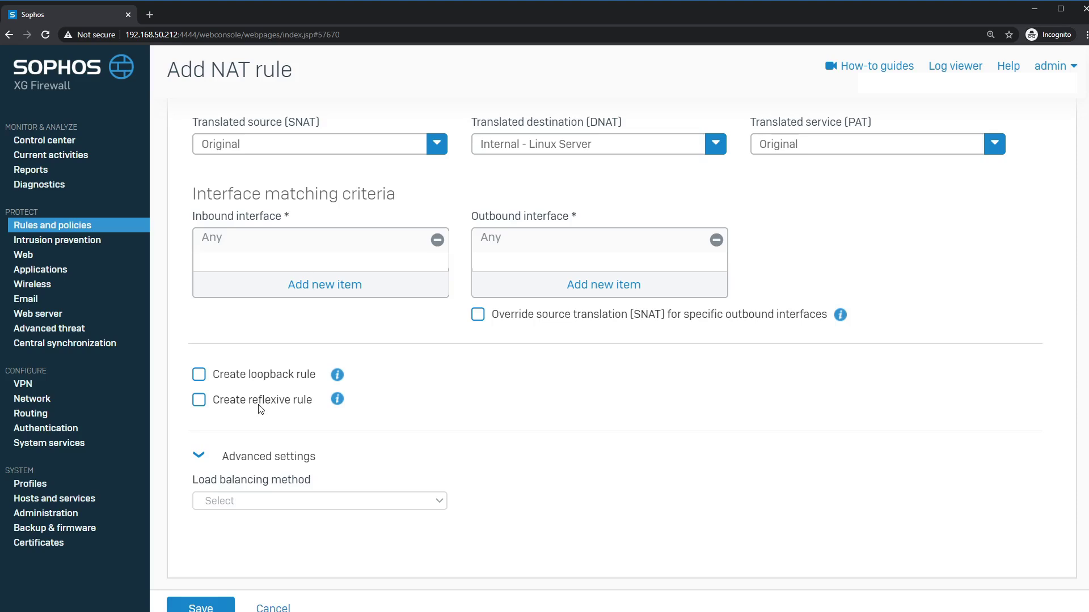
{"action": "left_click", "coordinate": [203, 402]}
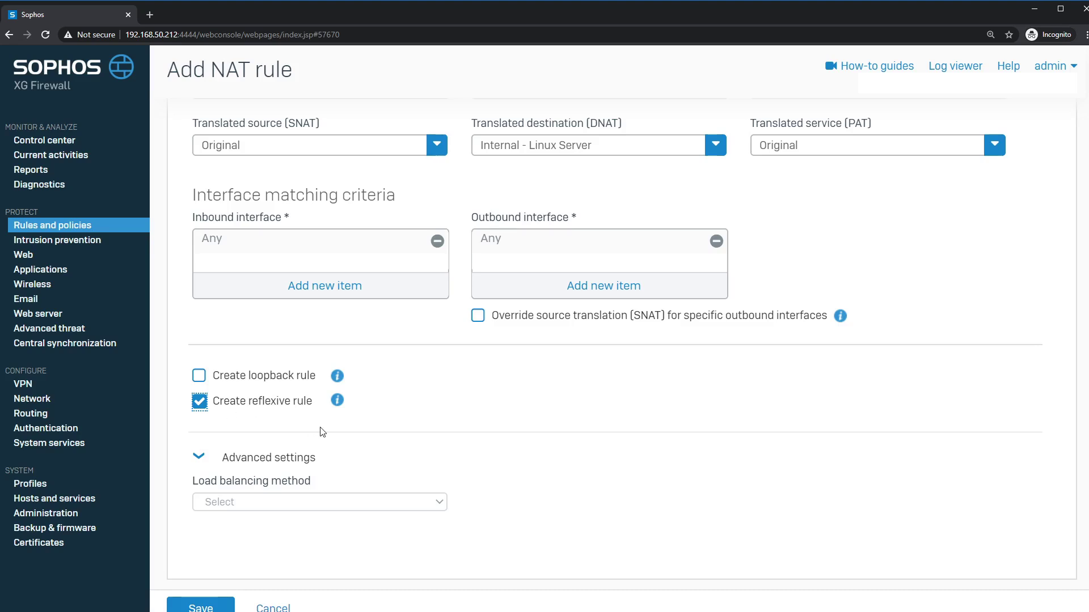
{"action": "scroll", "coordinate": [494, 454], "scroll_direction": "up", "scroll_amount": 1}
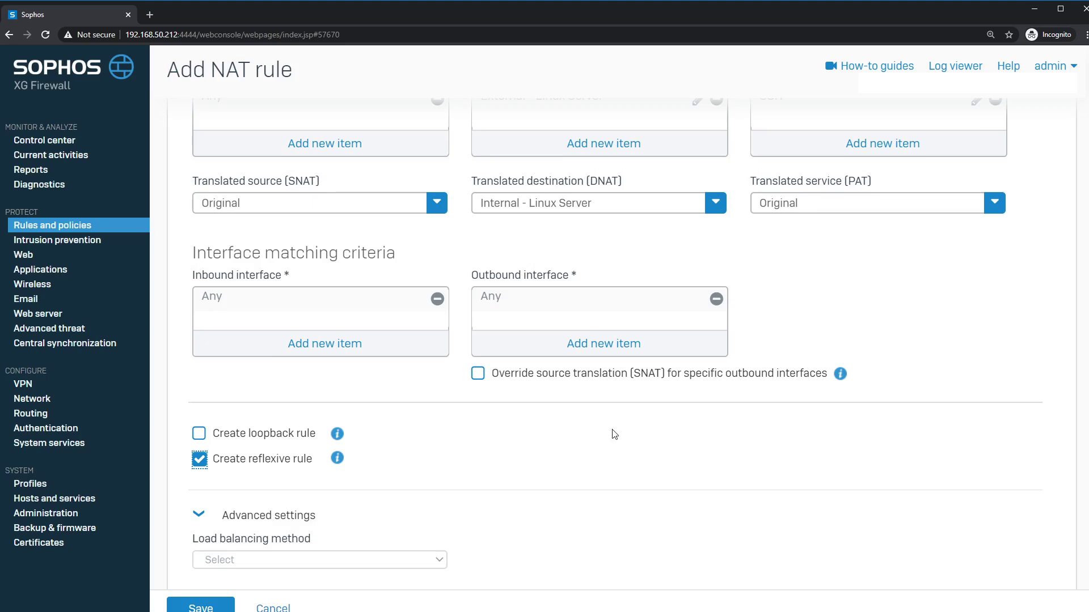
{"action": "mouse_move", "coordinate": [337, 459]}
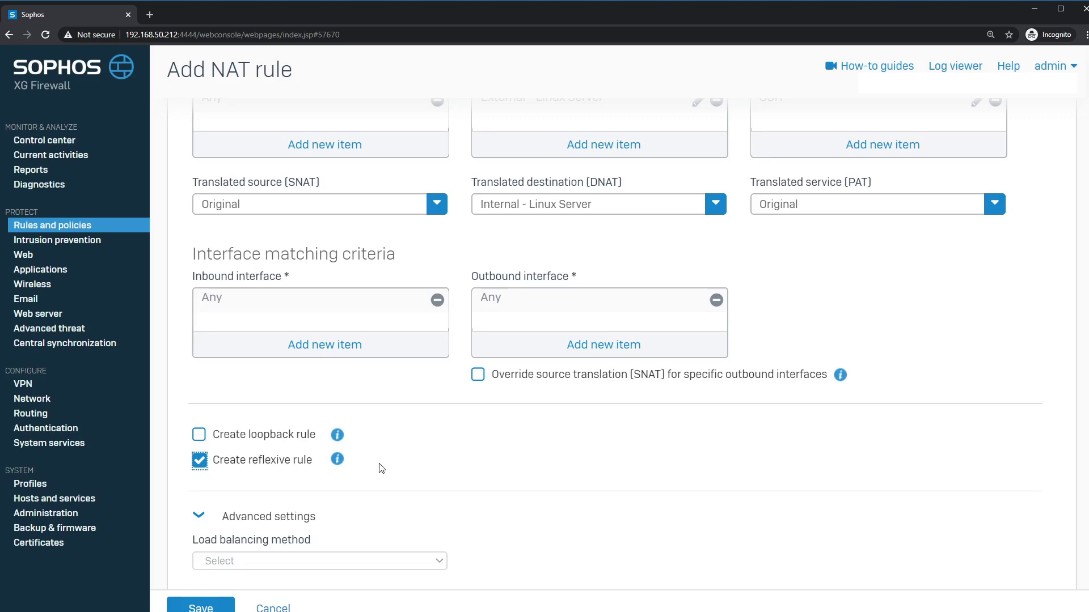
{"action": "mouse_move", "coordinate": [548, 210]}
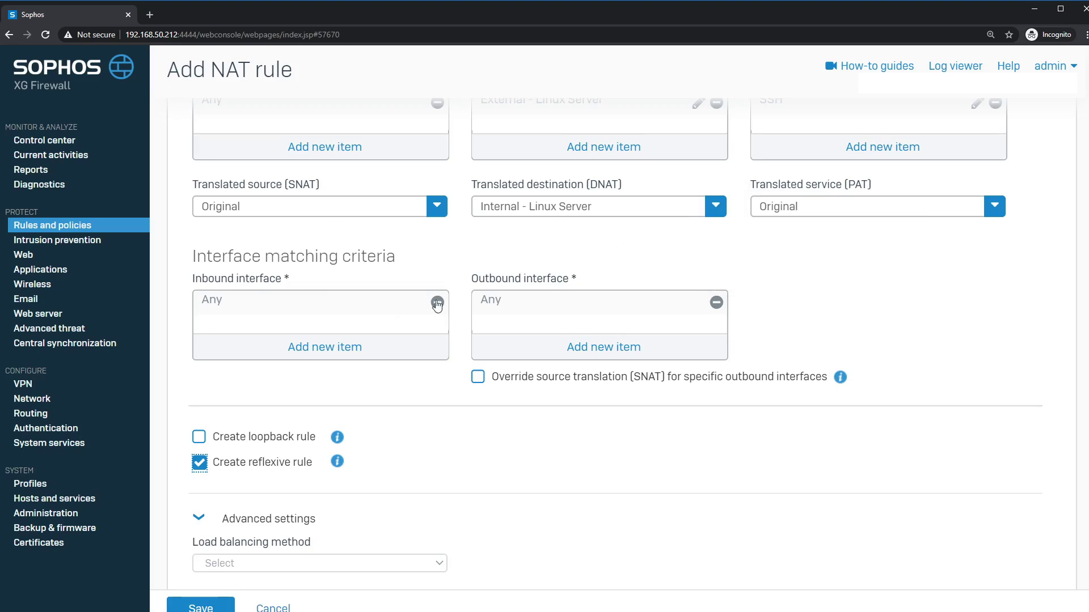
{"action": "scroll", "coordinate": [550, 244], "scroll_direction": "up", "scroll_amount": 2}
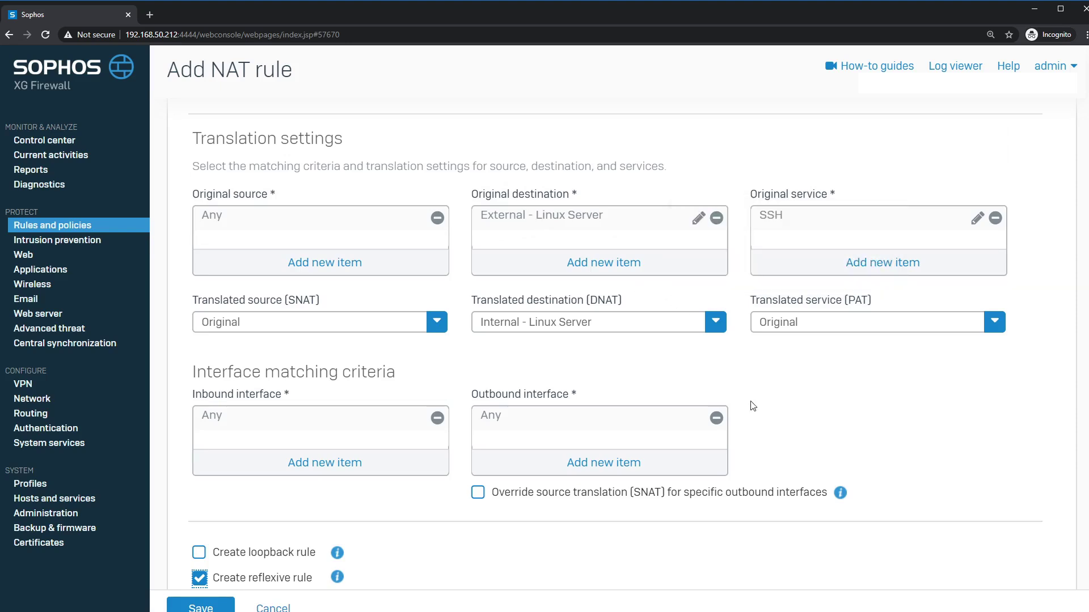
{"action": "scroll", "coordinate": [786, 428], "scroll_direction": "down", "scroll_amount": 1}
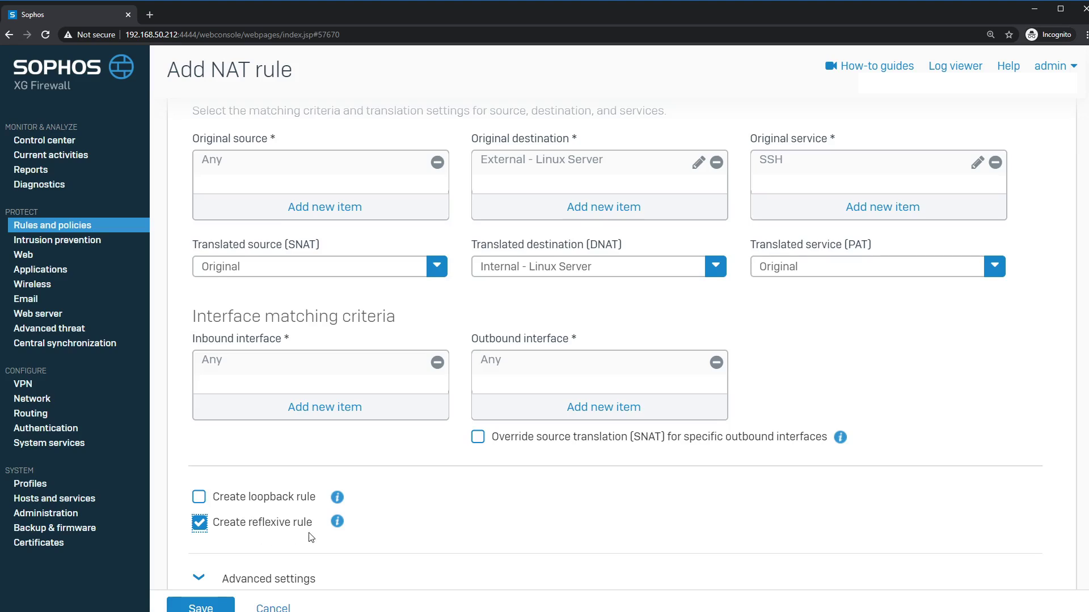
Step: Enable creation of a loopback rule alongside the reflexive rule and save the NAT rule
{"action": "mouse_move", "coordinate": [335, 526]}
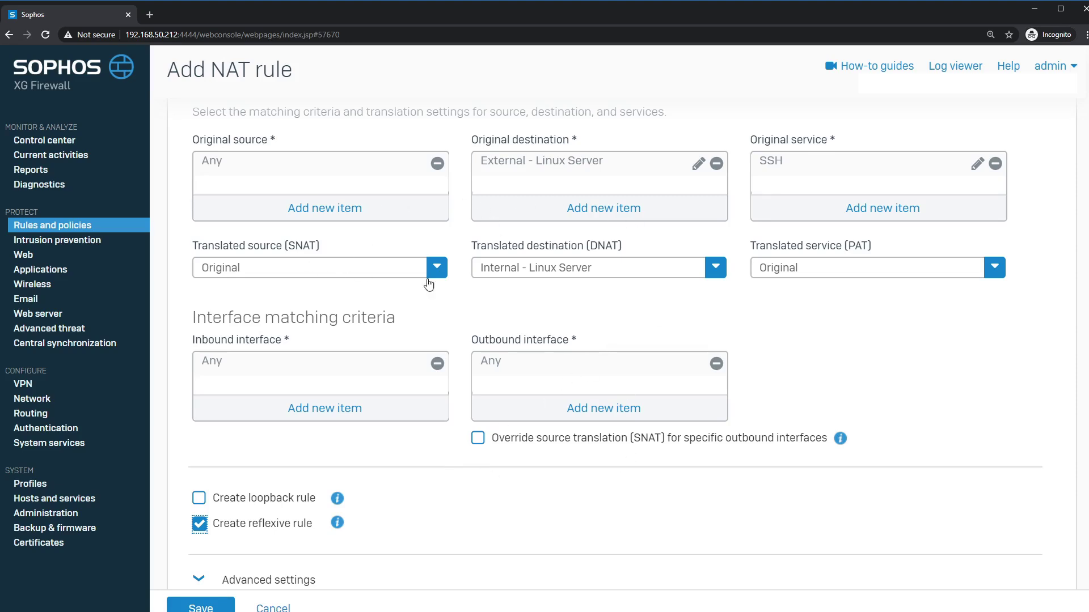
{"action": "left_click", "coordinate": [199, 499]}
{"action": "mouse_move", "coordinate": [595, 273]}
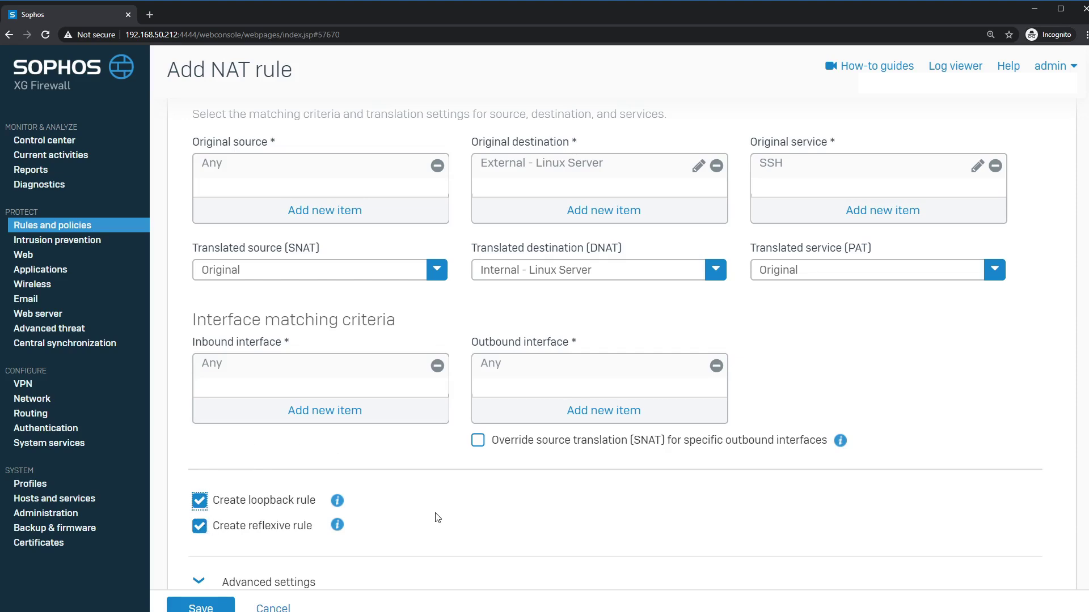
{"action": "scroll", "coordinate": [639, 510], "scroll_direction": "down", "scroll_amount": 1}
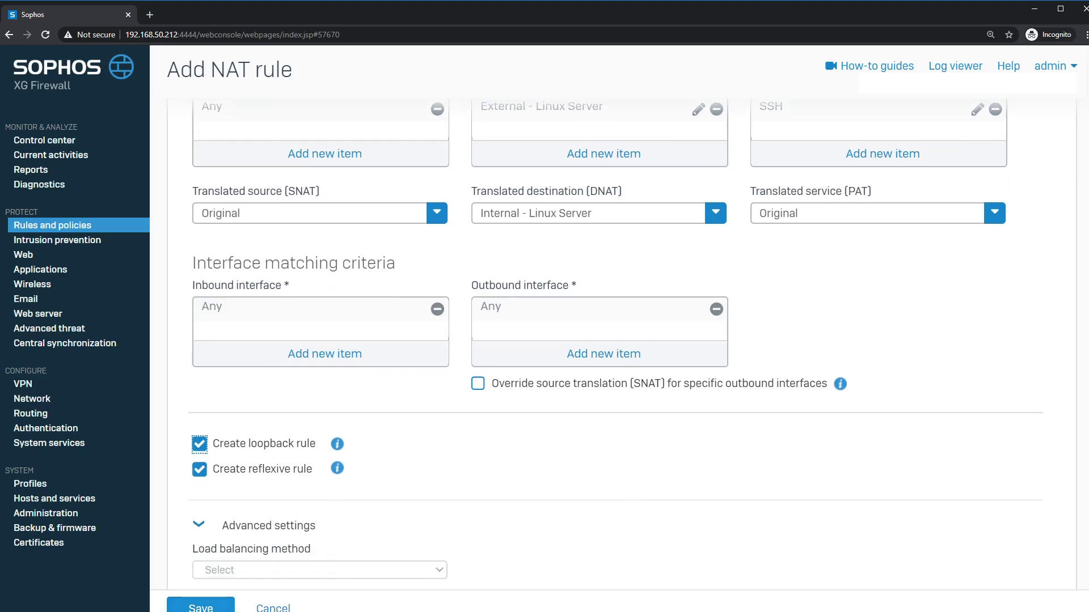
{"action": "left_click", "coordinate": [195, 608]}
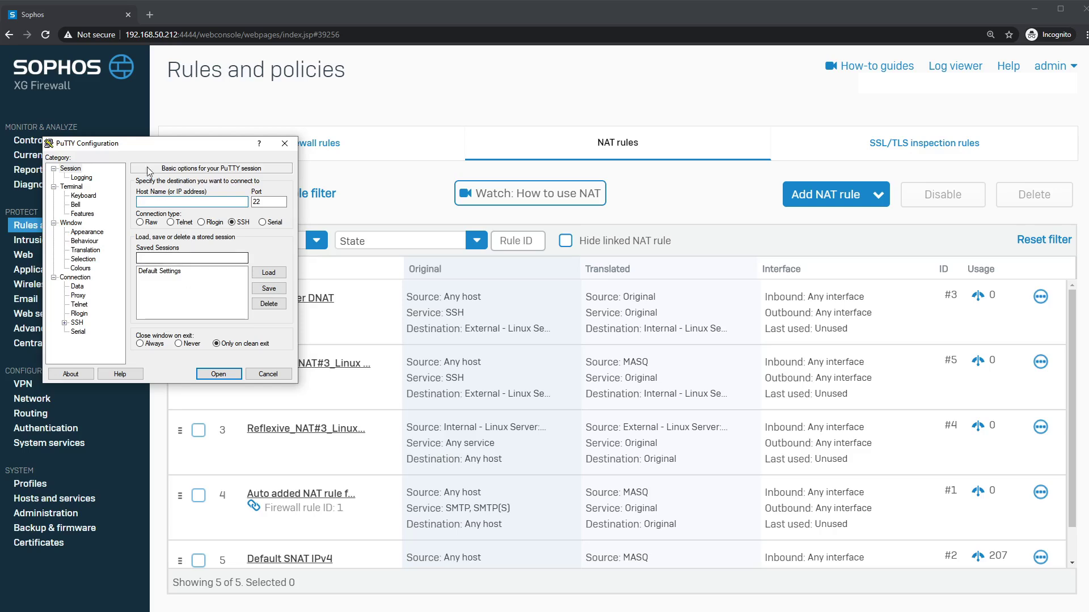
Step: In PuTTY, open an SSH session to 192.168.50.225 on port 22 and log in as root with the account password
{"action": "left_click_drag", "start_coordinate": [166, 149], "coordinate": [297, 166]}
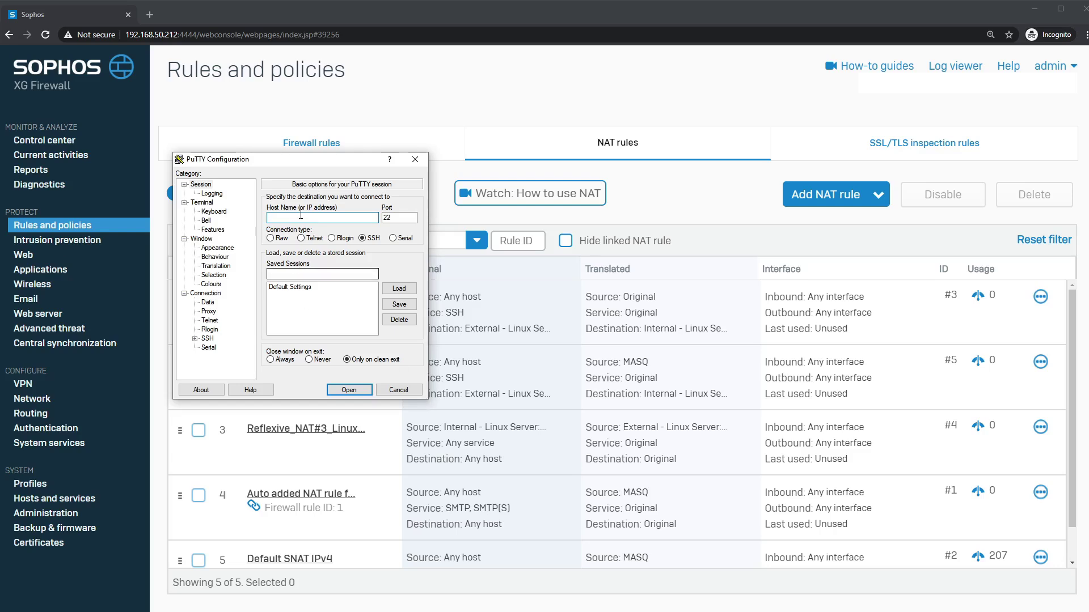
{"action": "type", "text": "192.168.50.225"}
{"action": "key", "text": "Escape"}
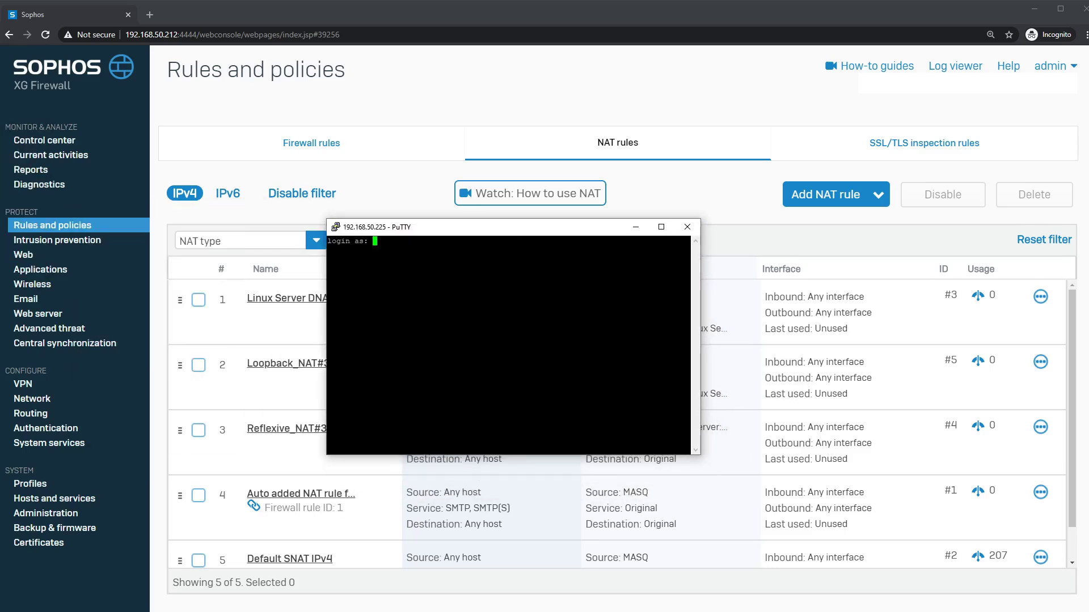
{"action": "type", "text": "root"}
{"action": "key", "text": "Return"}
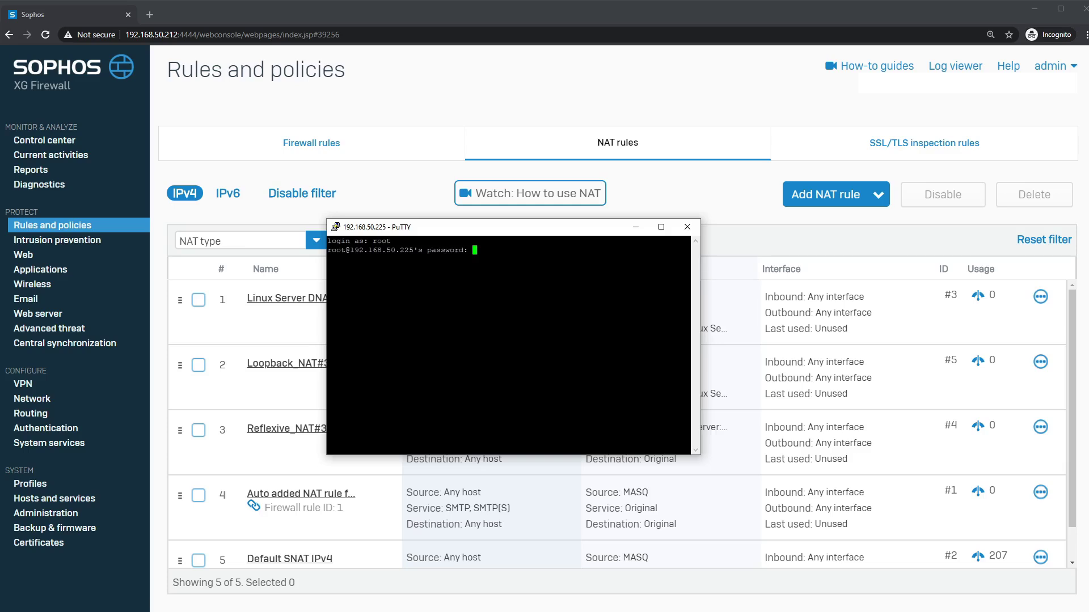
{"action": "key", "text": "Return"}
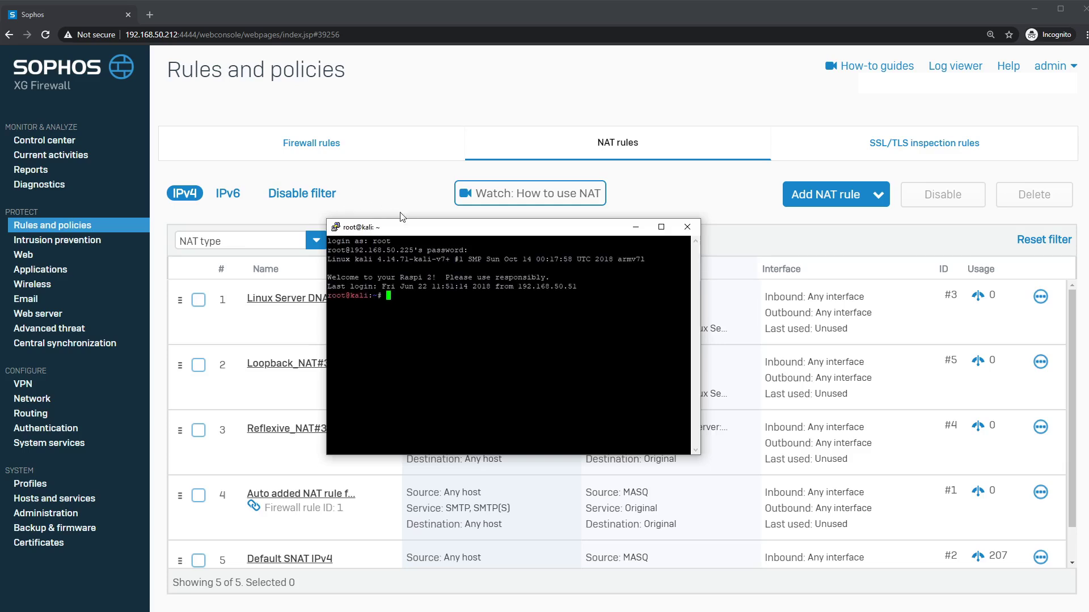
Step: Highlight the external IP address in the SSH login output and close the PuTTY session
{"action": "left_click_drag", "start_coordinate": [407, 230], "coordinate": [380, 163]}
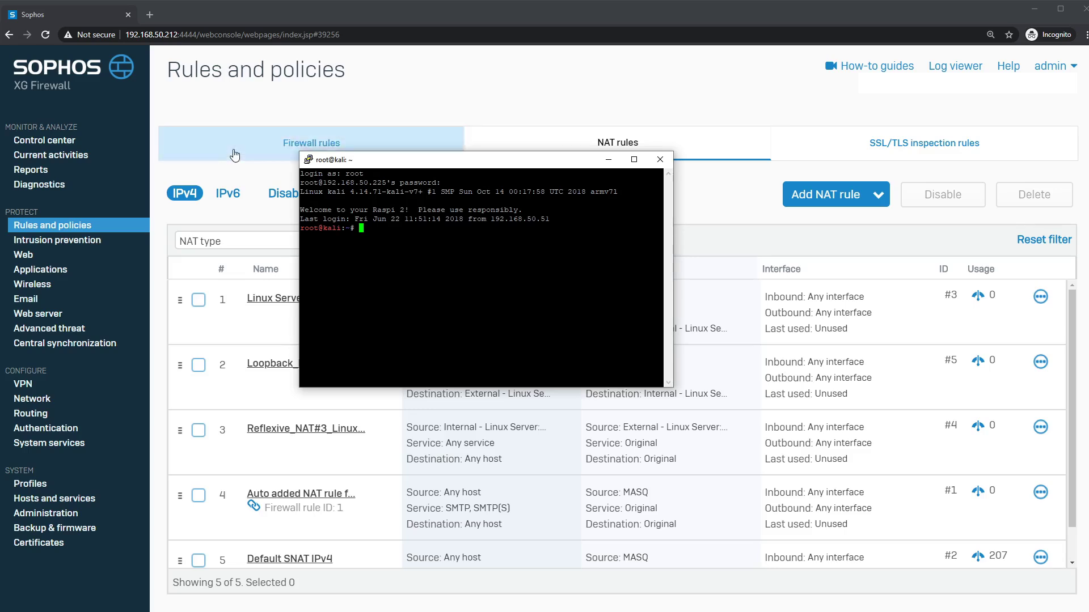
{"action": "left_click_drag", "start_coordinate": [322, 183], "coordinate": [386, 182]}
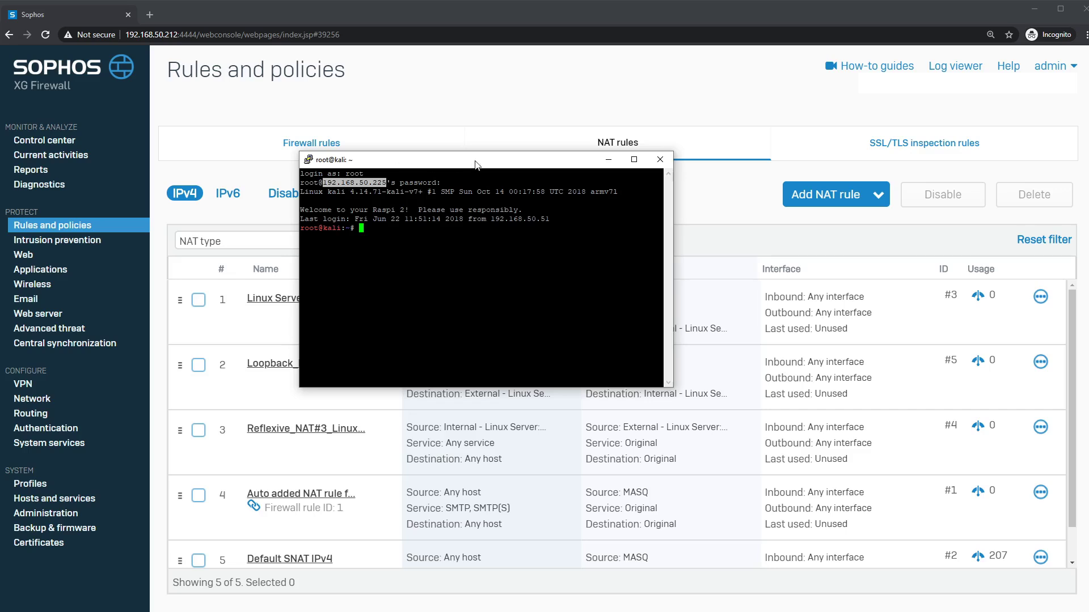
{"action": "left_click_drag", "start_coordinate": [510, 164], "coordinate": [443, 214]}
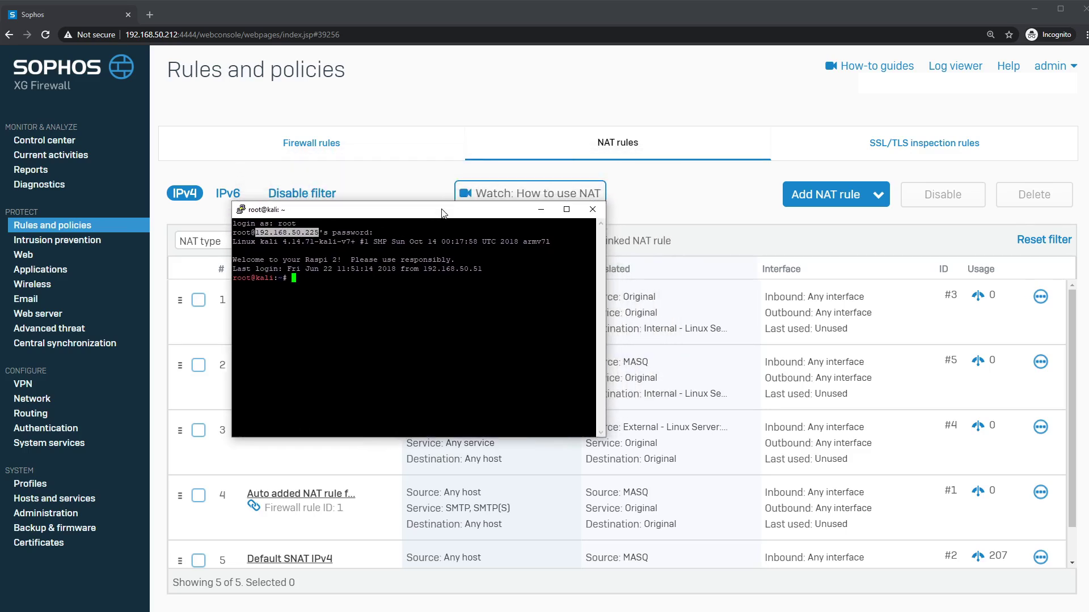
{"action": "left_click", "coordinate": [592, 209]}
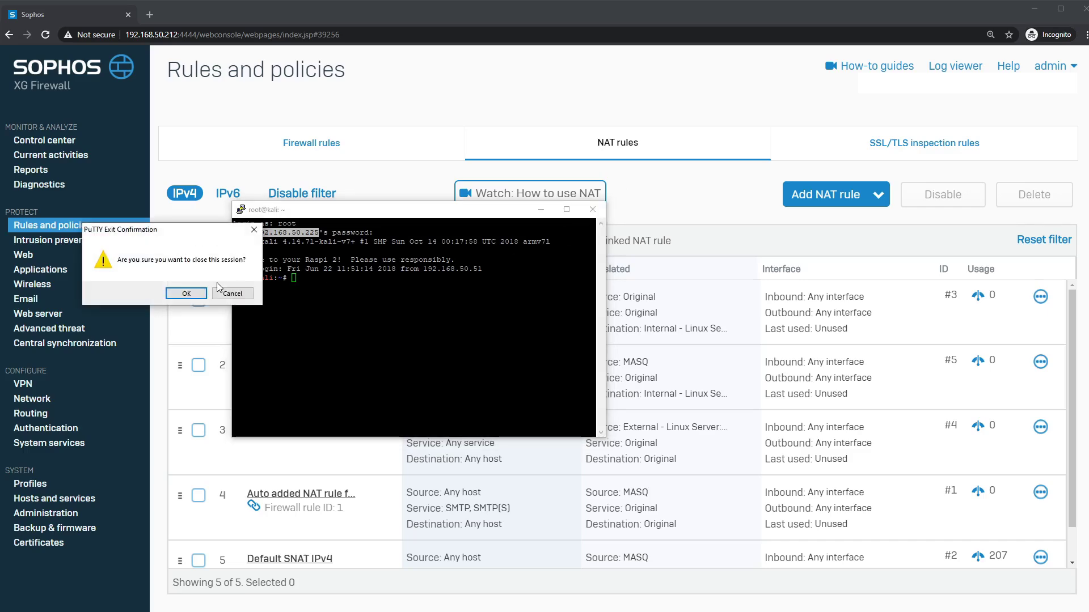
{"action": "left_click", "coordinate": [183, 293]}
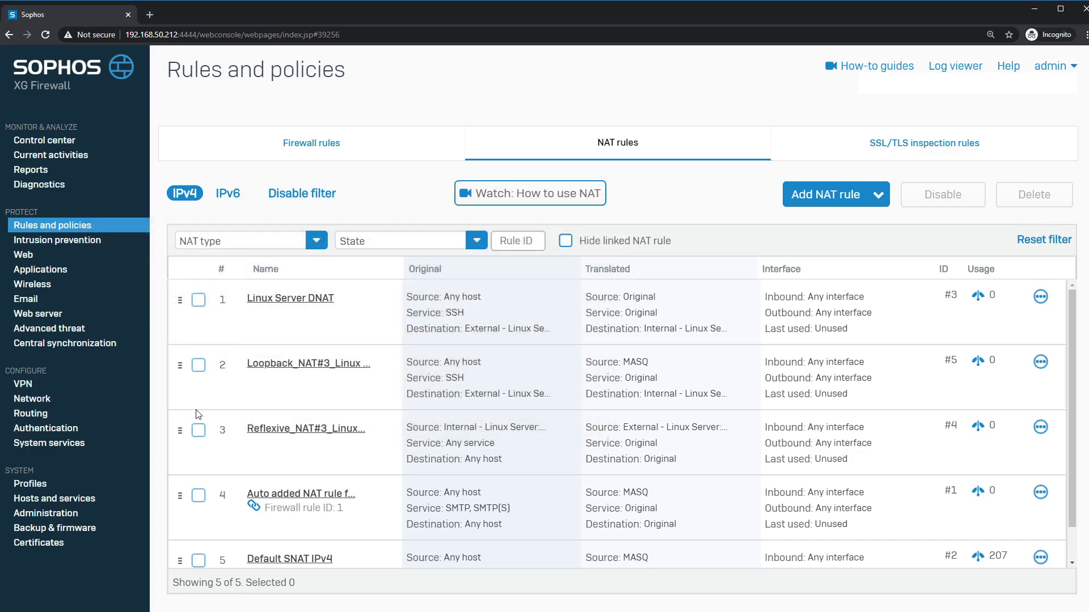
Step: Delete the Linux Server DNAT rule together with its loopback and reflexive NAT rules
{"action": "left_click", "coordinate": [201, 433]}
{"action": "left_click", "coordinate": [198, 365]}
{"action": "left_click", "coordinate": [198, 299]}
{"action": "left_click", "coordinate": [1020, 199]}
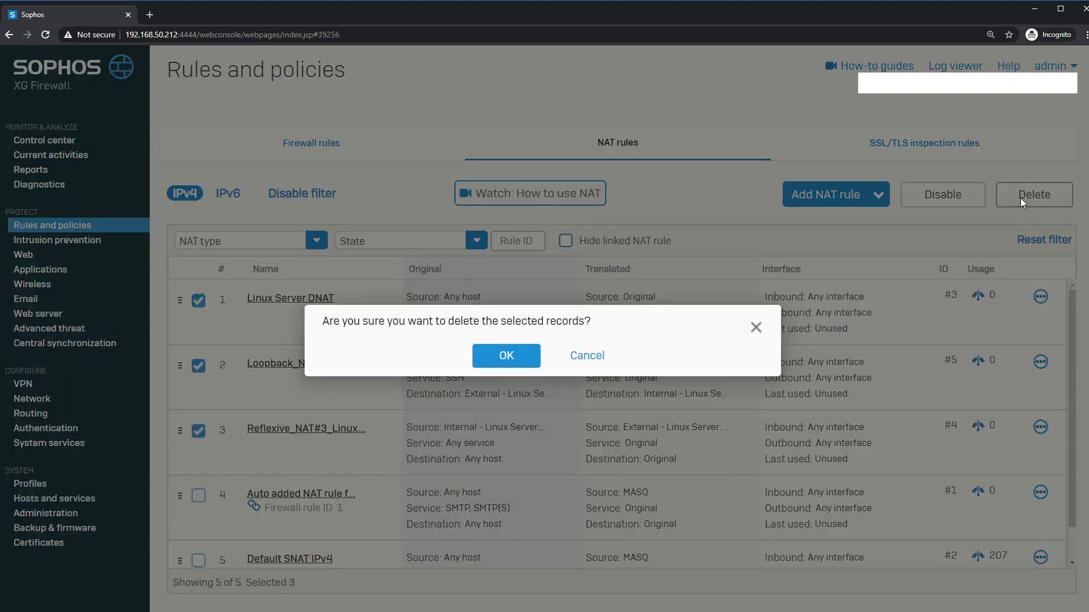
{"action": "left_click", "coordinate": [498, 355]}
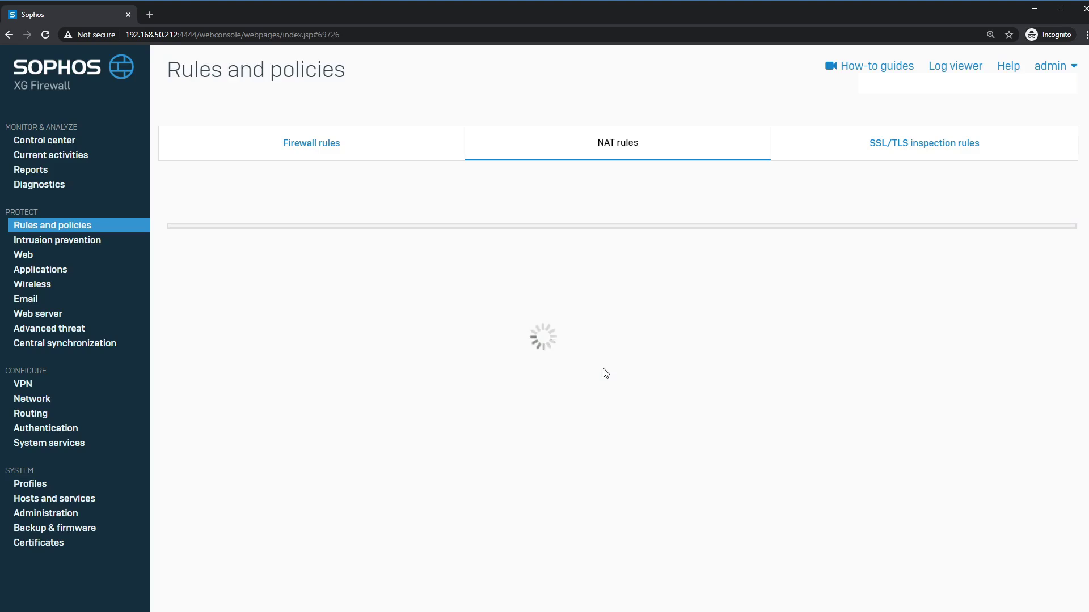
Step: Delete the "Linux Server SSH" firewall rule
{"action": "left_click", "coordinate": [327, 143]}
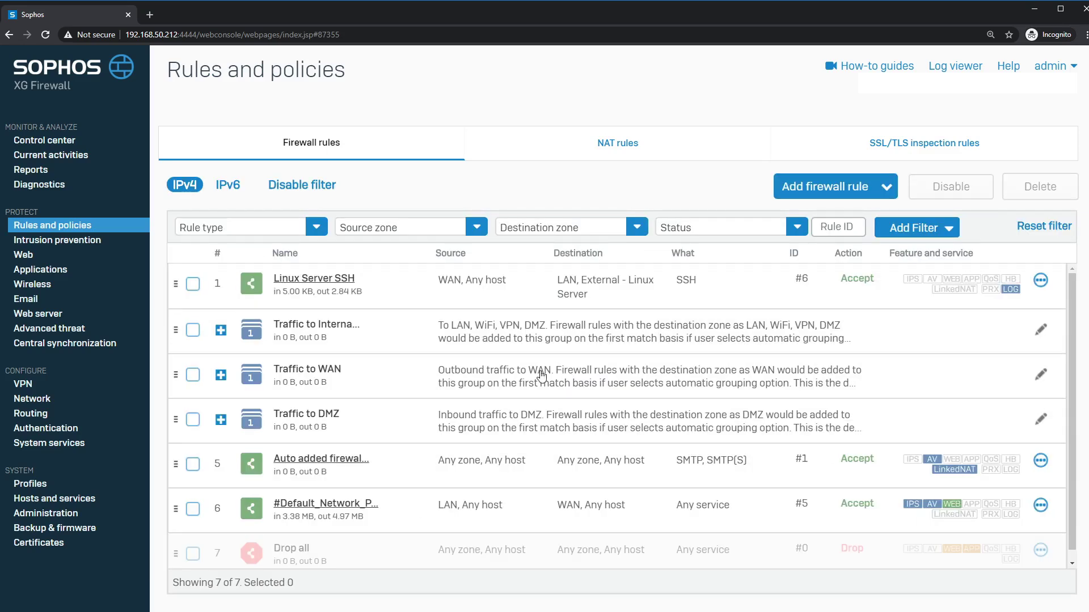
{"action": "left_click", "coordinate": [192, 285]}
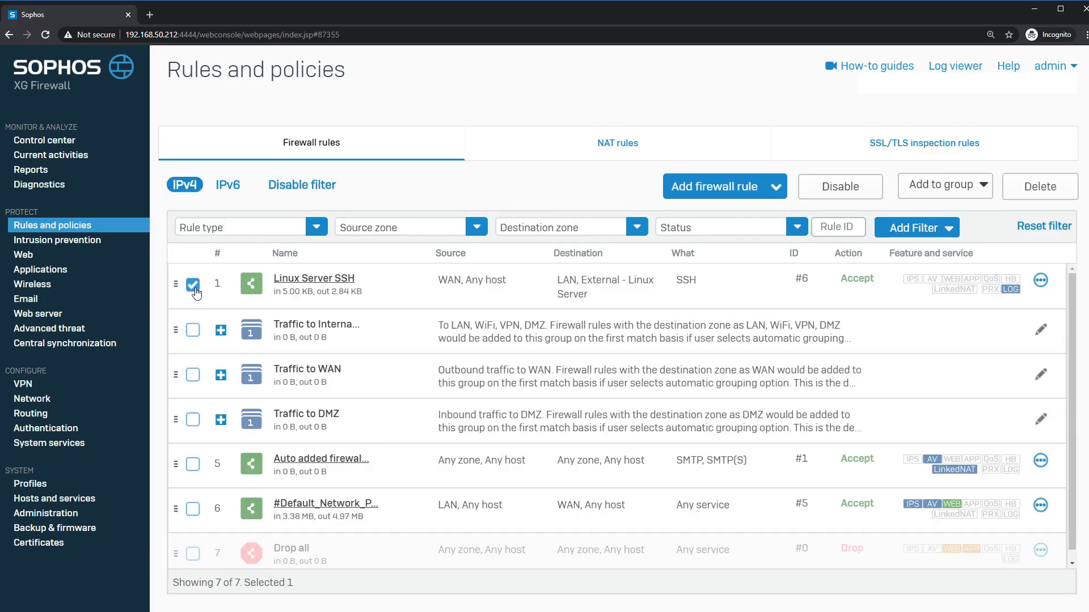
{"action": "left_click", "coordinate": [1028, 189]}
{"action": "left_click", "coordinate": [505, 355]}
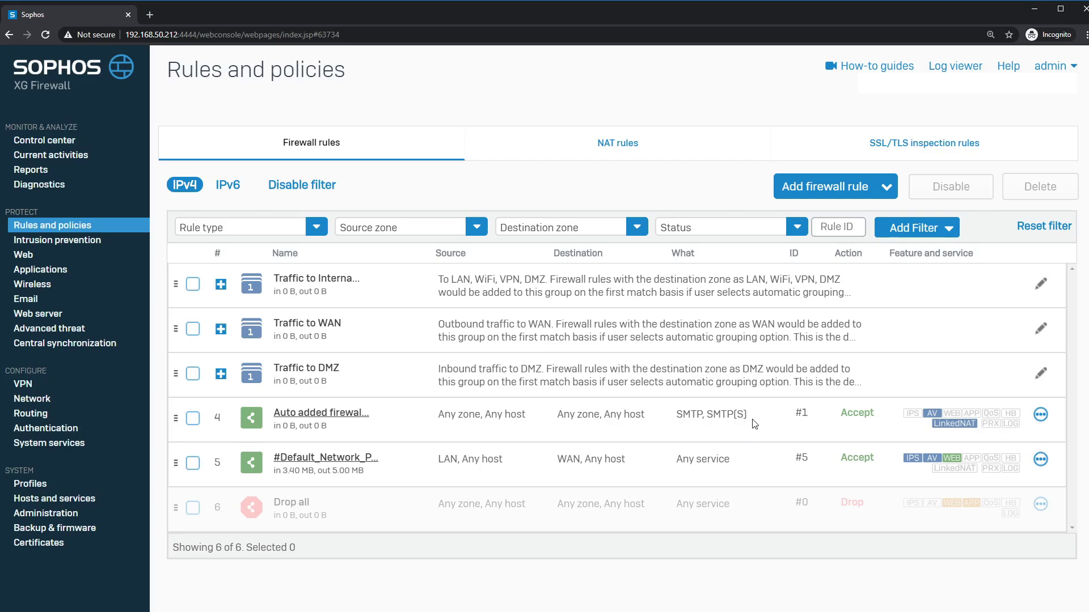
Step: Start the Server access assistant (DNAT) and set the internal server to the "Internal - Linux Server" host
{"action": "left_click", "coordinate": [824, 187]}
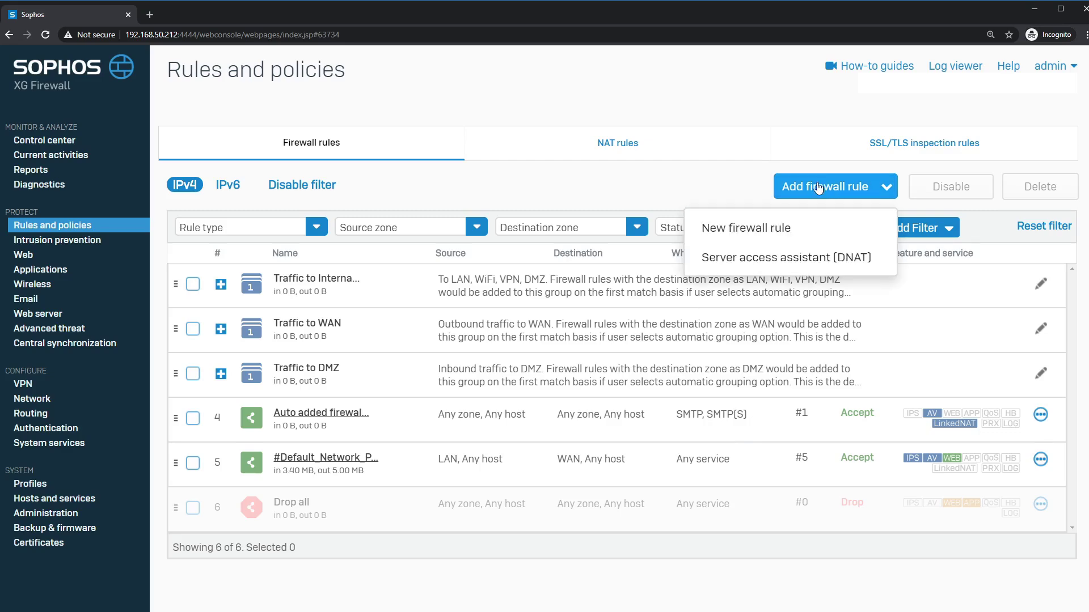
{"action": "left_click", "coordinate": [791, 262]}
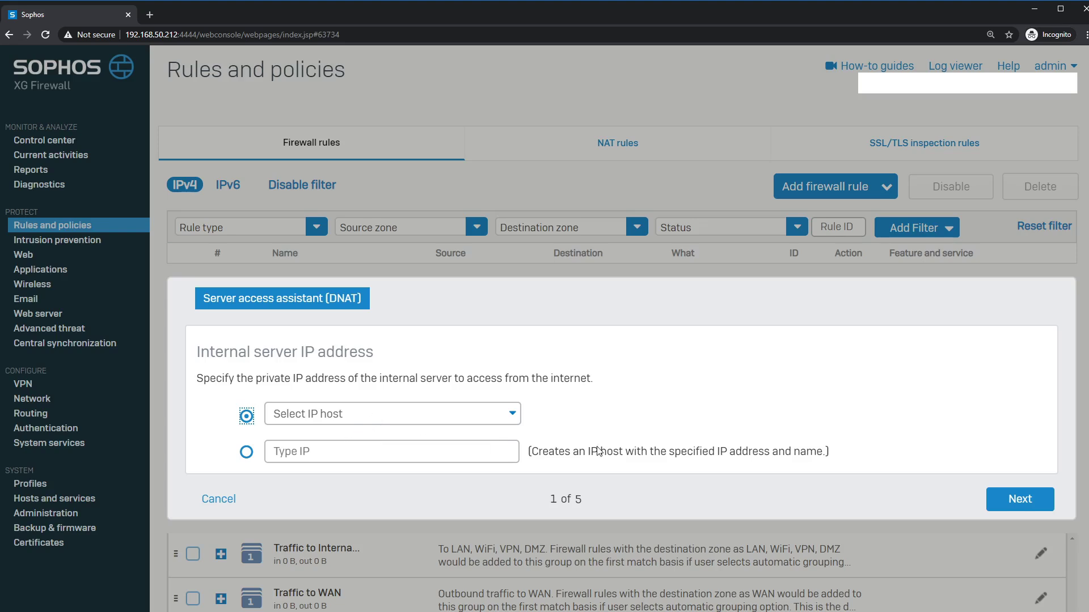
{"action": "left_click", "coordinate": [404, 425]}
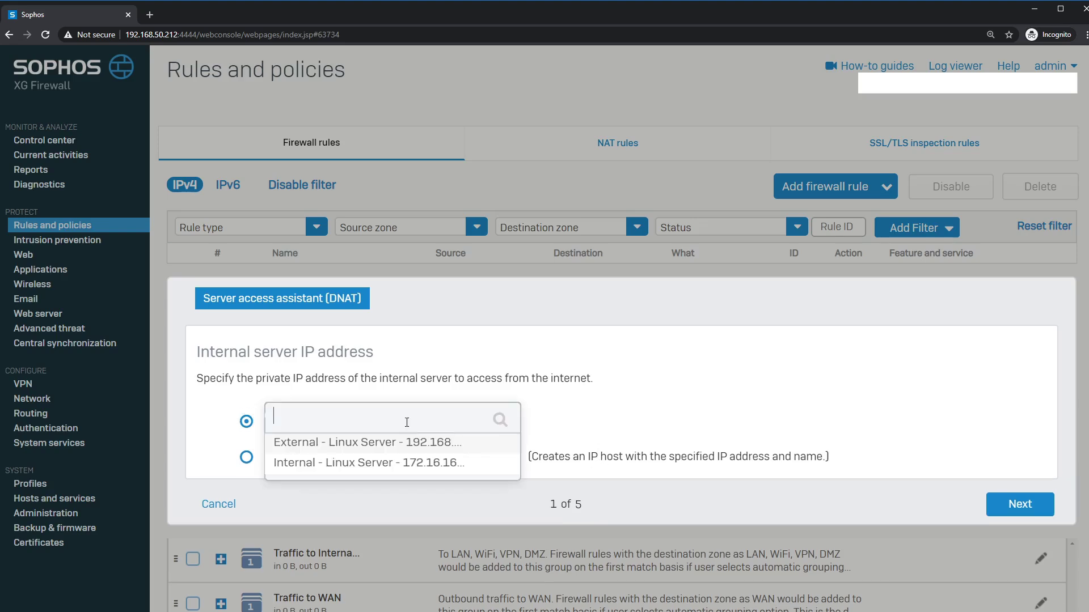
{"action": "left_click", "coordinate": [363, 466]}
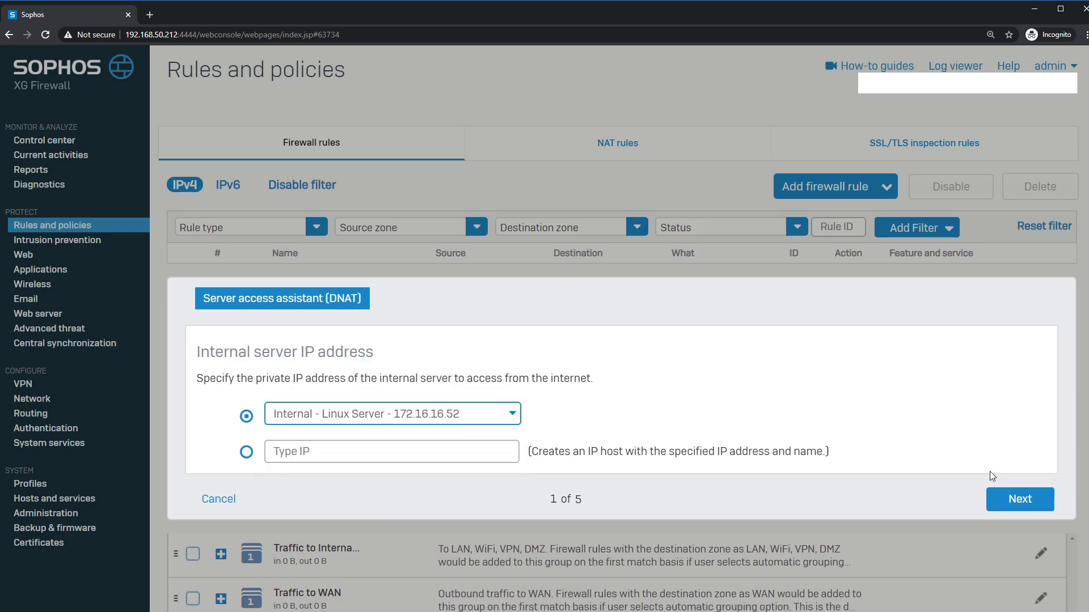
{"action": "left_click", "coordinate": [1019, 499]}
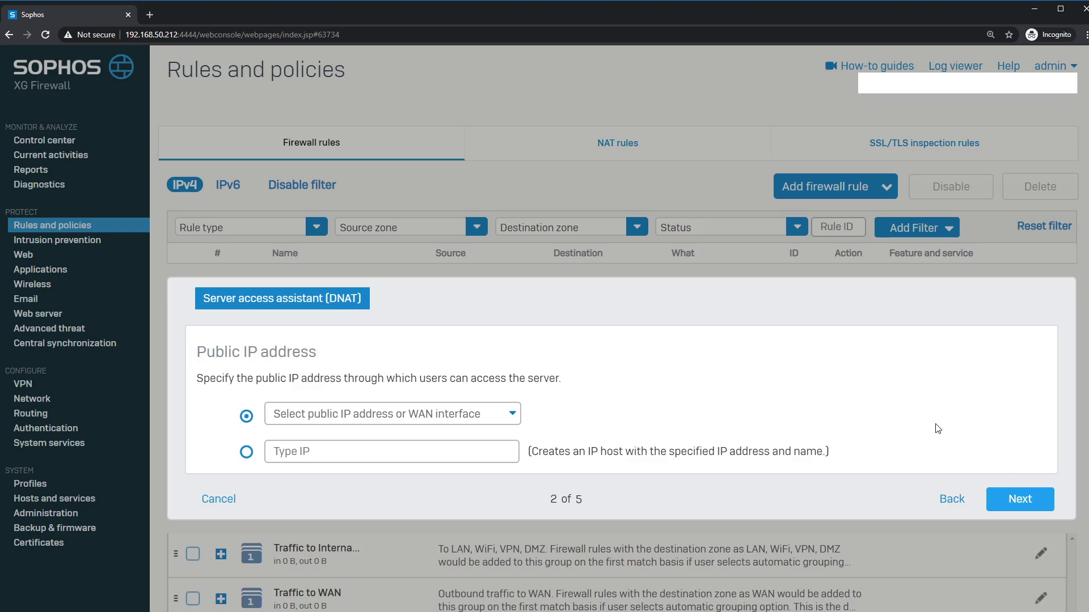
Step: Set the assistant's public IP address to the WAN interface #Port2 - 192.168.50.212
{"action": "left_click", "coordinate": [386, 415]}
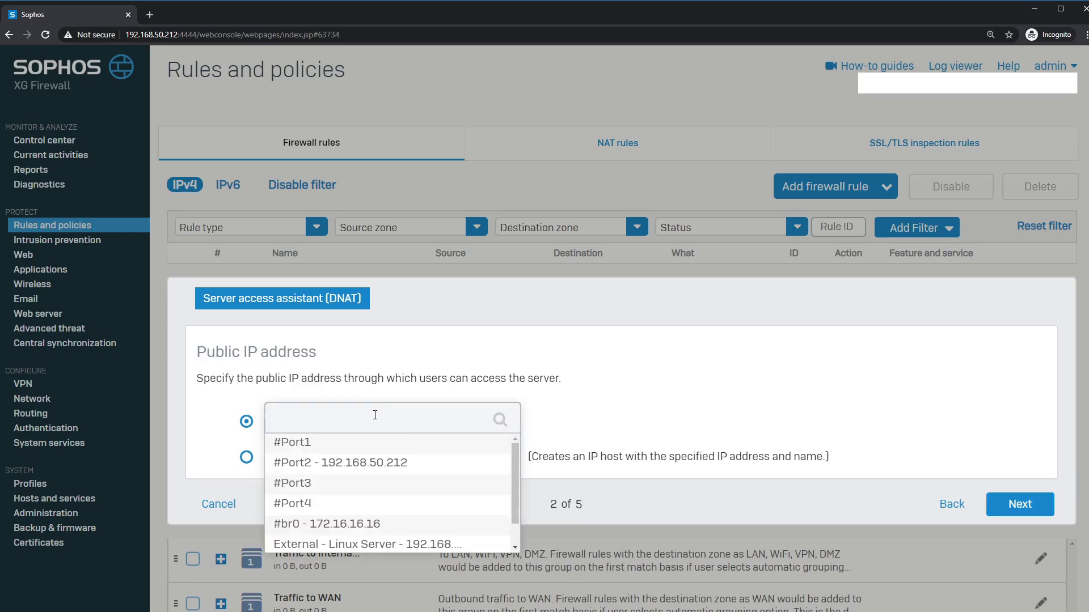
{"action": "left_click", "coordinate": [377, 463]}
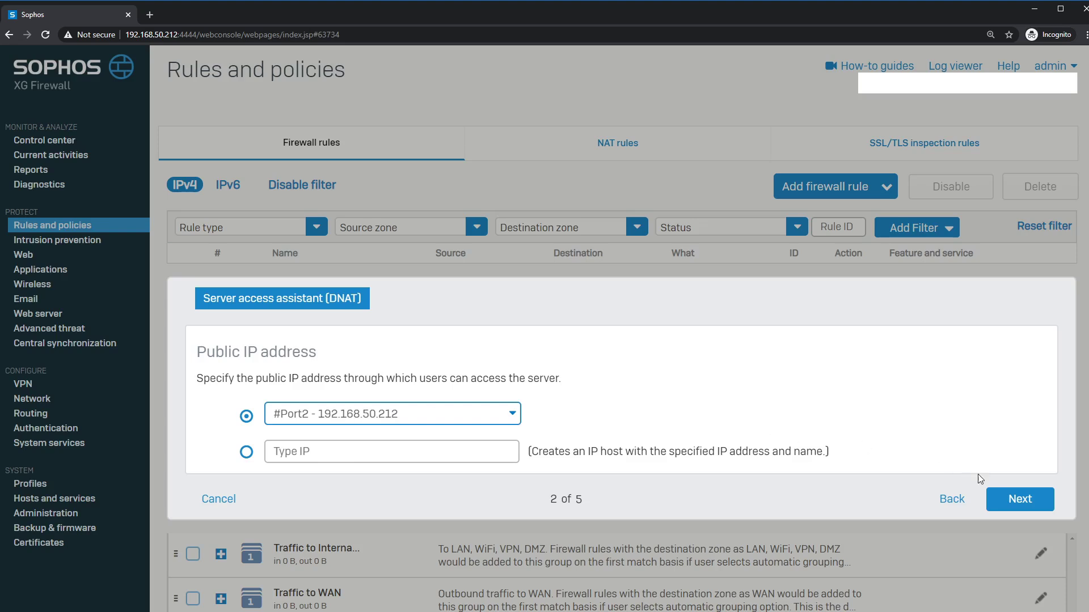
{"action": "left_click", "coordinate": [1015, 497]}
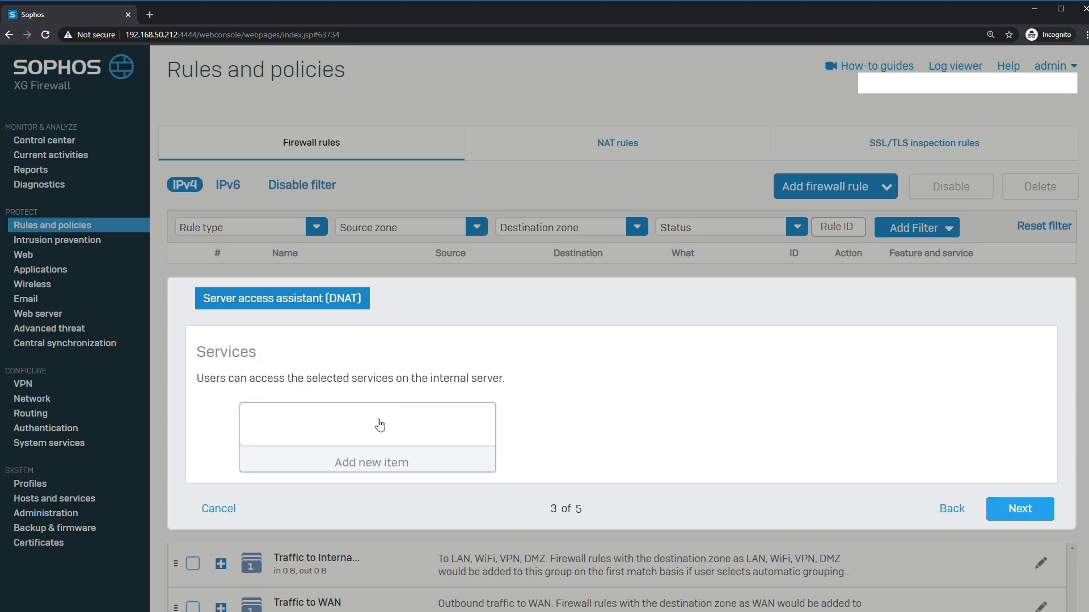
Step: Add SSH as the service users can access on the internal server
{"action": "left_click", "coordinate": [389, 459]}
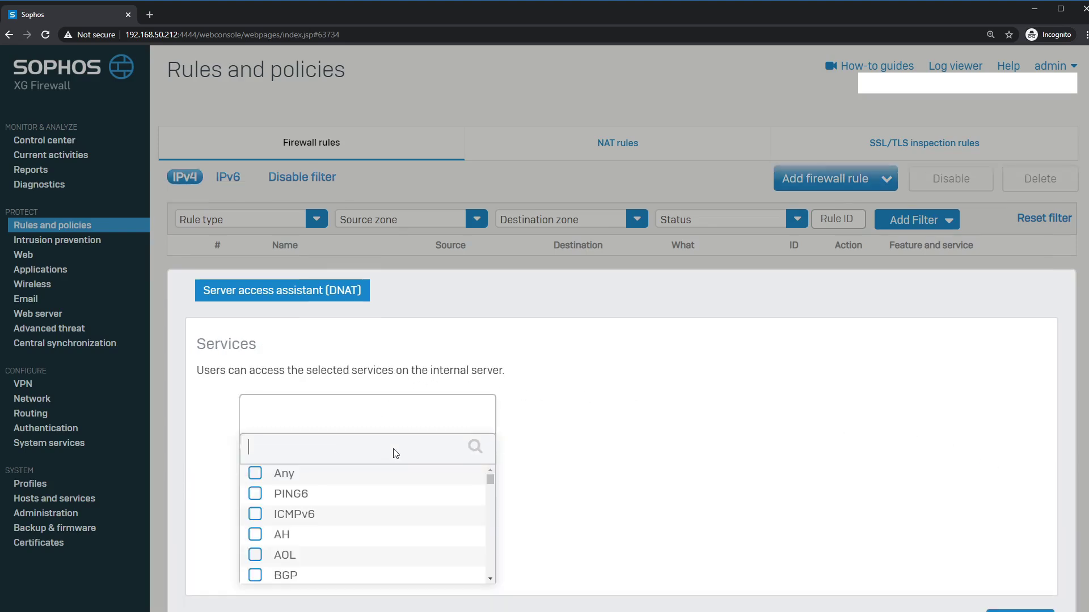
{"action": "type", "text": "ssh"}
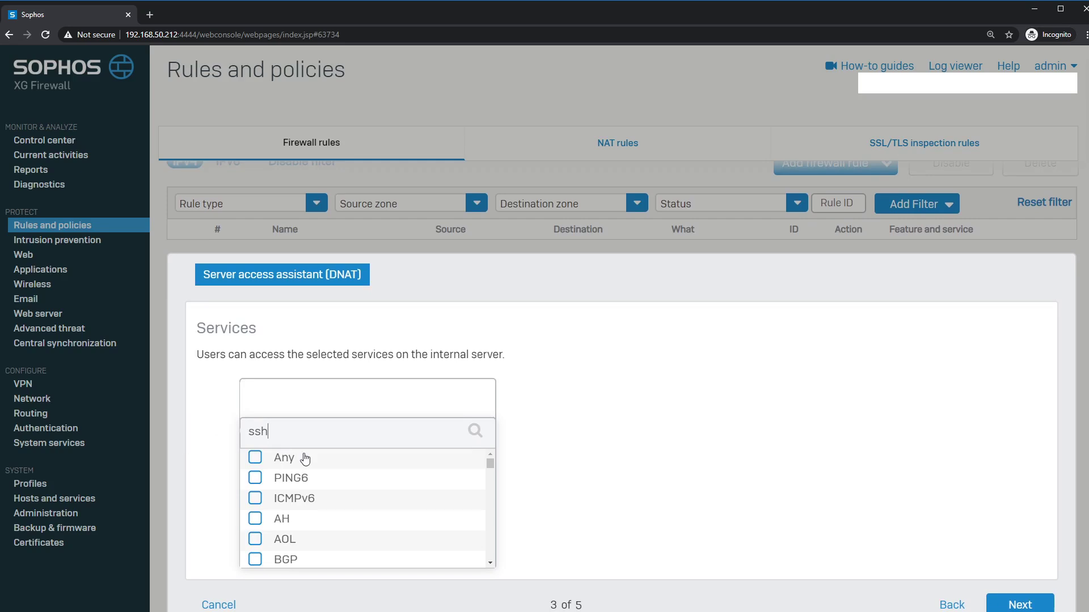
{"action": "left_click", "coordinate": [258, 480]}
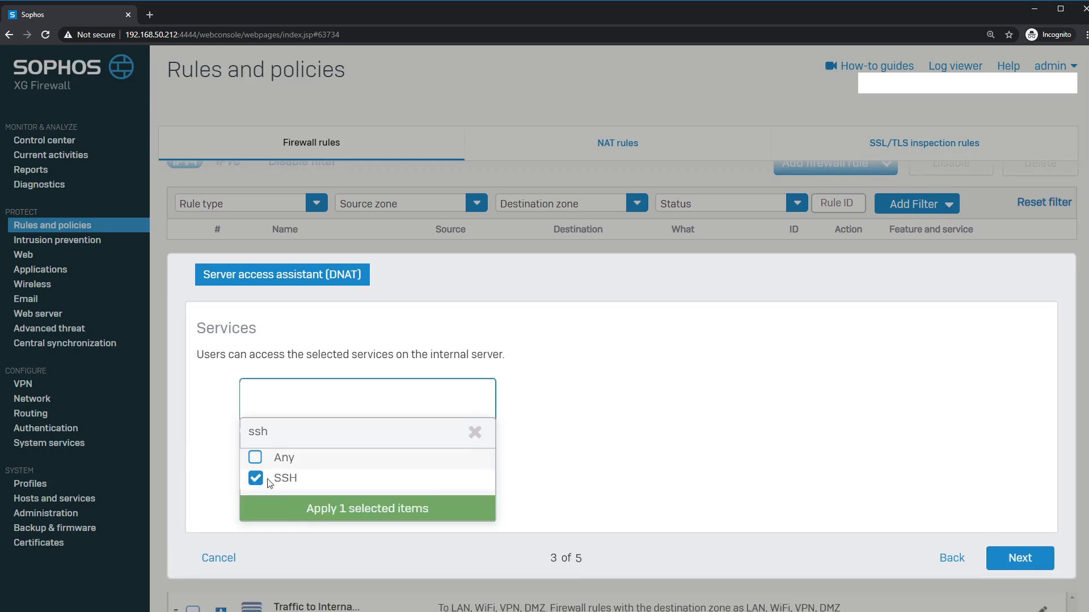
{"action": "left_click", "coordinate": [317, 509]}
{"action": "left_click", "coordinate": [1018, 485]}
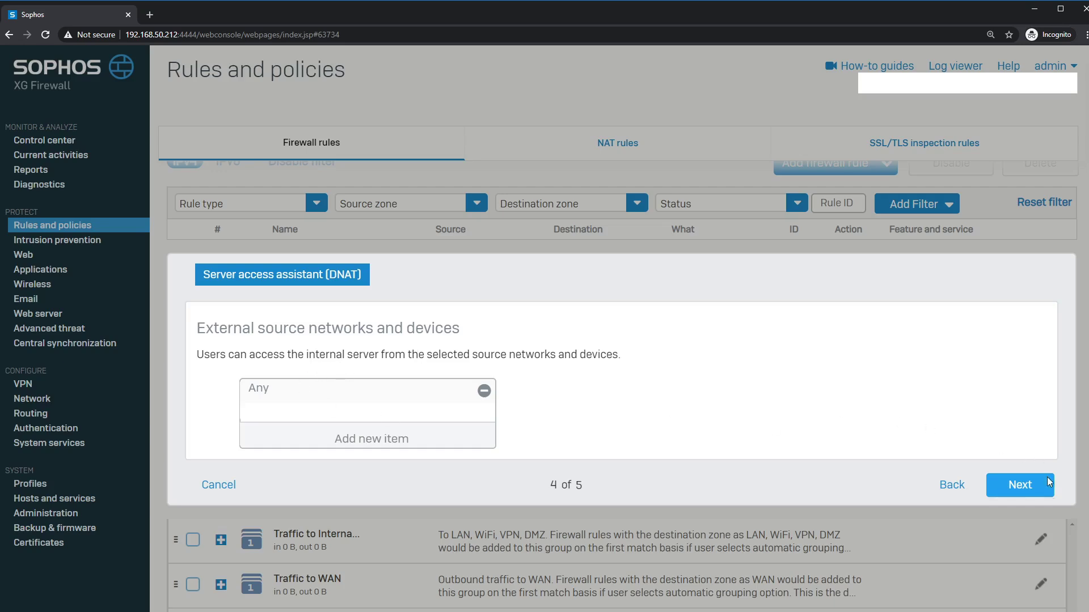
Step: Keep Any as the external source, review the assistant's summary, and save the NAT and firewall rules
{"action": "left_click", "coordinate": [1020, 485]}
{"action": "scroll", "coordinate": [528, 372], "scroll_direction": "down", "scroll_amount": 3}
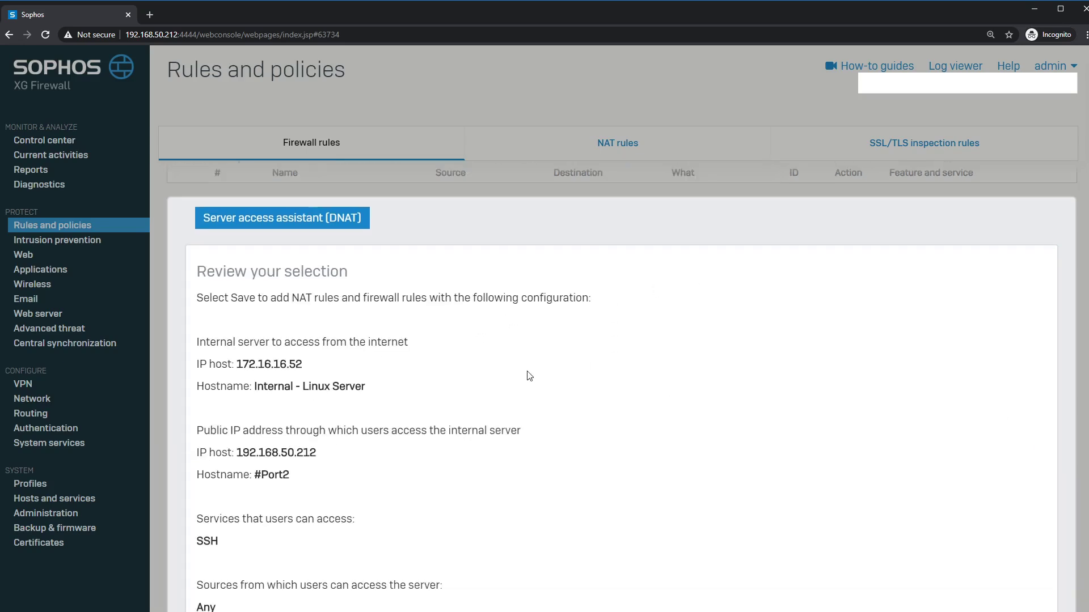
{"action": "scroll", "coordinate": [531, 378], "scroll_direction": "down", "scroll_amount": 4}
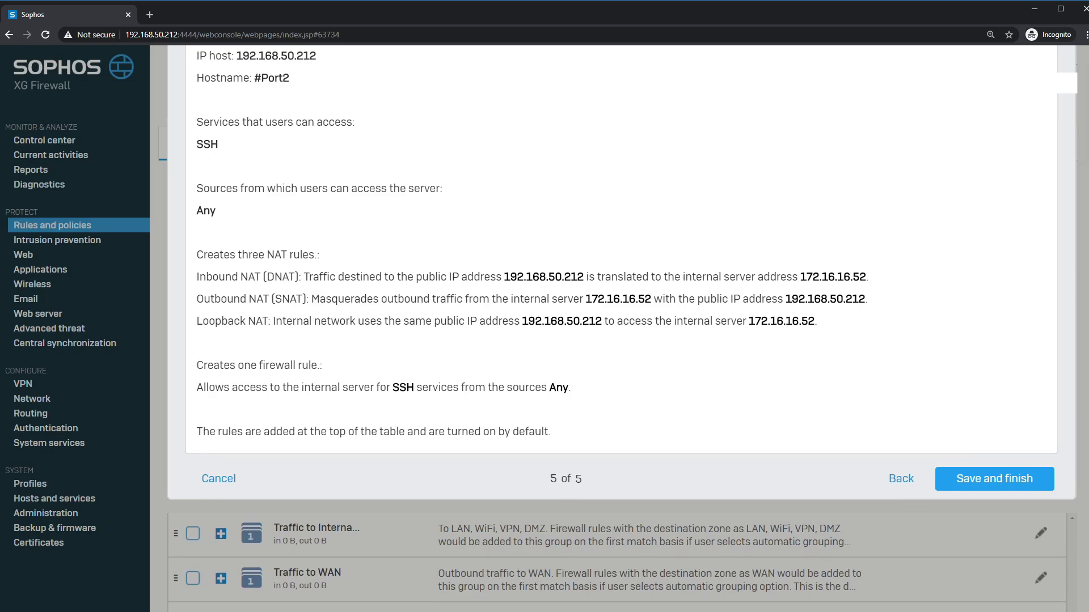
{"action": "left_click", "coordinate": [981, 480]}
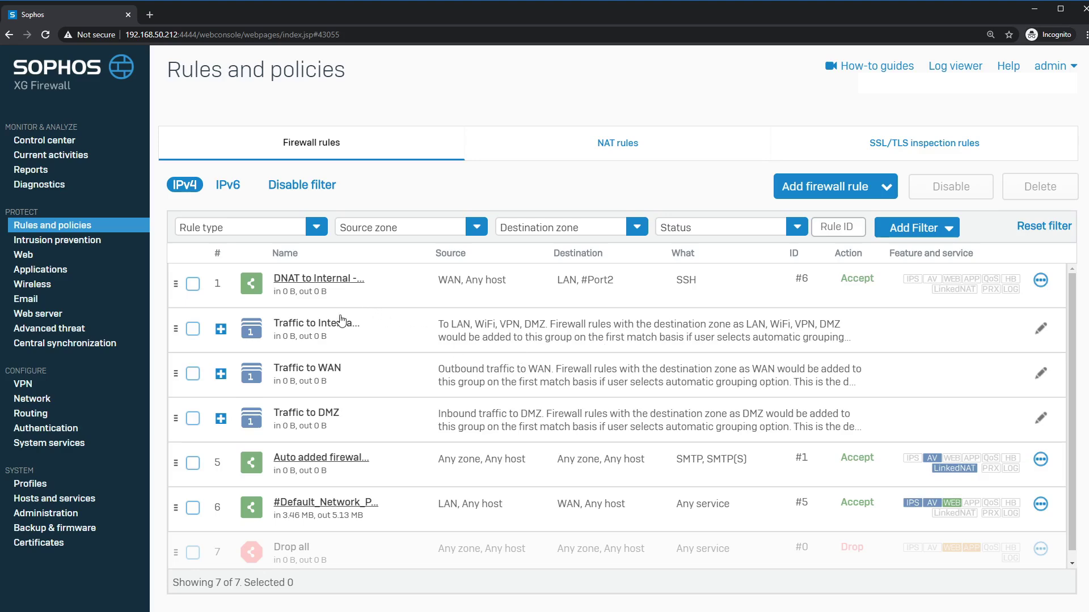
Step: Open the assistant-made "DNAT to Internal - Linux Server" firewall rule for editing and turn on Log firewall traffic
{"action": "left_click", "coordinate": [317, 279]}
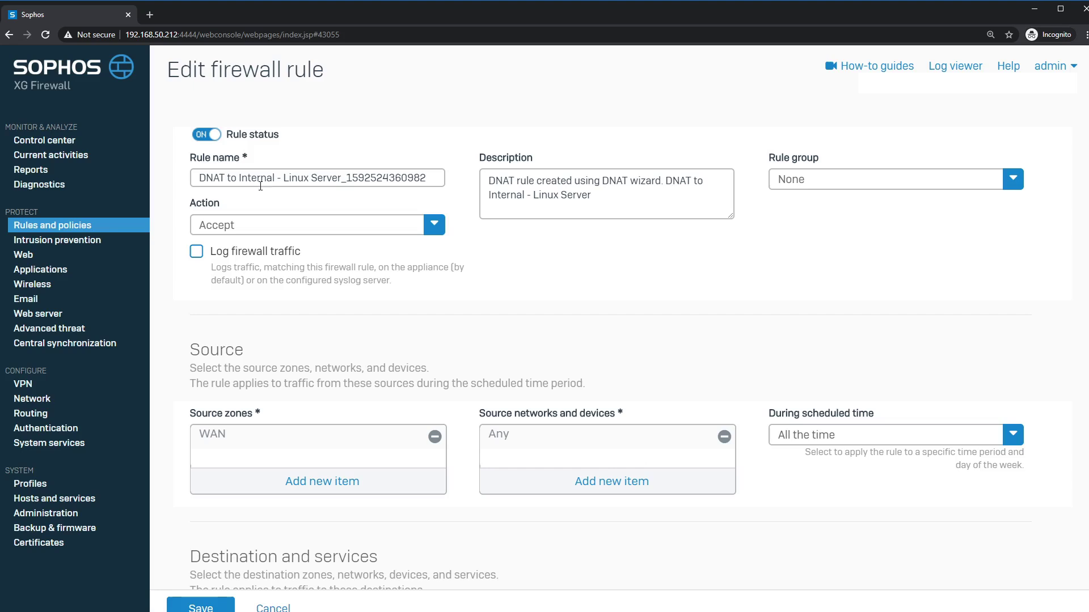
{"action": "left_click", "coordinate": [304, 178]}
{"action": "left_click_drag", "start_coordinate": [665, 205], "coordinate": [497, 196]}
{"action": "key", "text": "ctrl+a"}
{"action": "key", "text": "Right"}
{"action": "scroll", "coordinate": [587, 361], "scroll_direction": "down", "scroll_amount": 1}
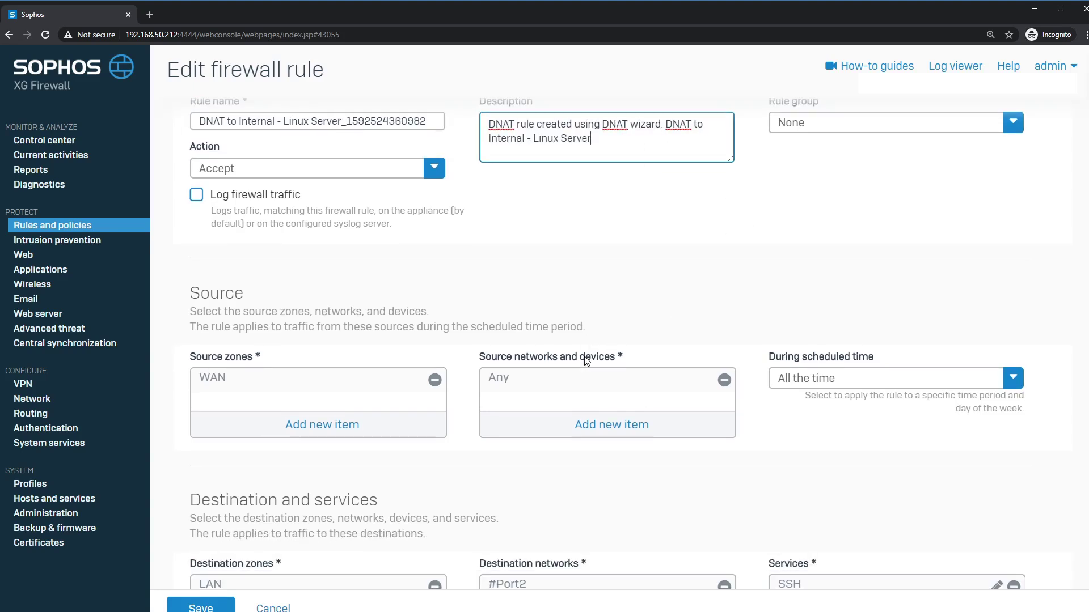
{"action": "left_click", "coordinate": [193, 199]}
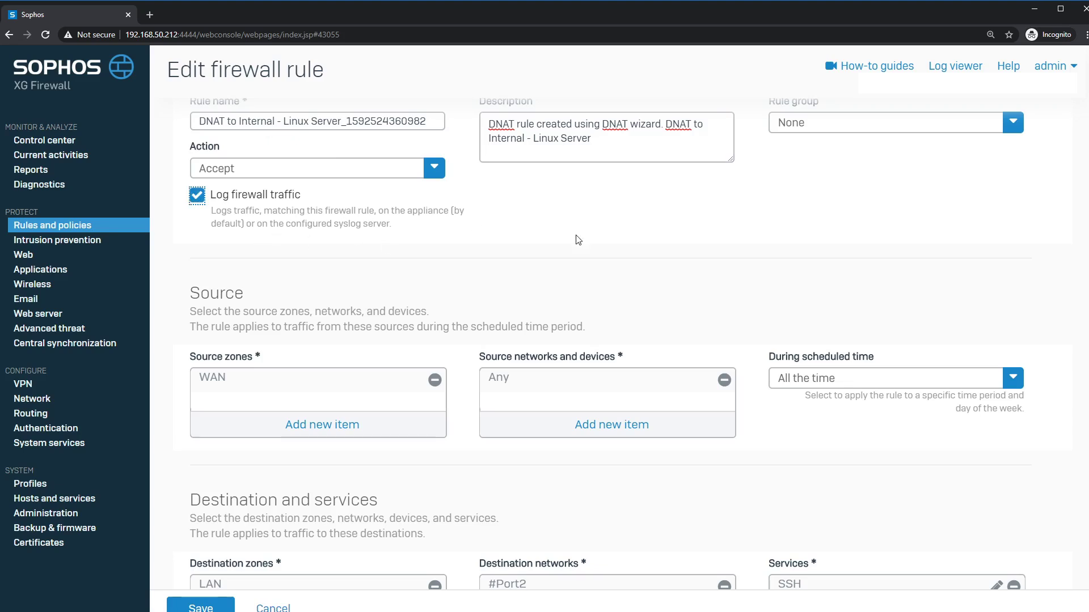
Step: Review the DNAT firewall rule's source, destination and service settings, and save the rule
{"action": "scroll", "coordinate": [761, 285], "scroll_direction": "down", "scroll_amount": 1}
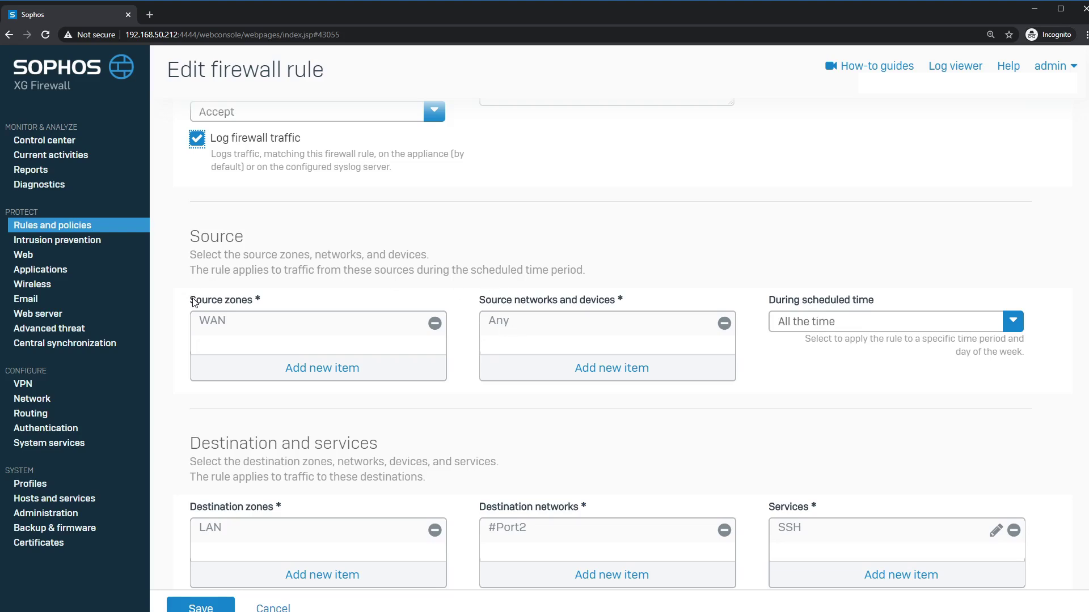
{"action": "left_click", "coordinate": [435, 323]}
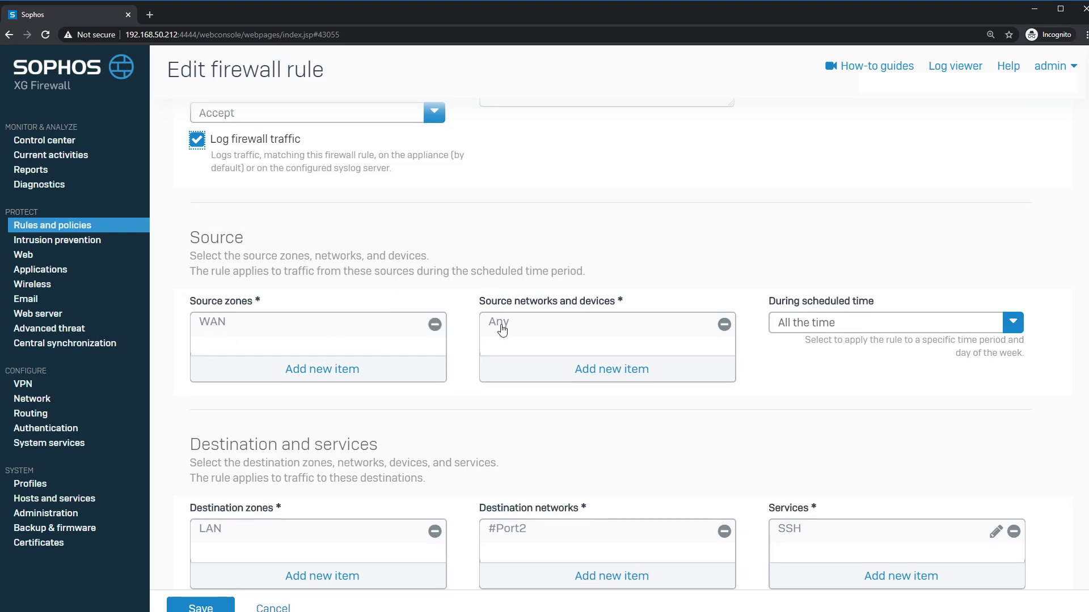
{"action": "scroll", "coordinate": [670, 393], "scroll_direction": "down", "scroll_amount": 3}
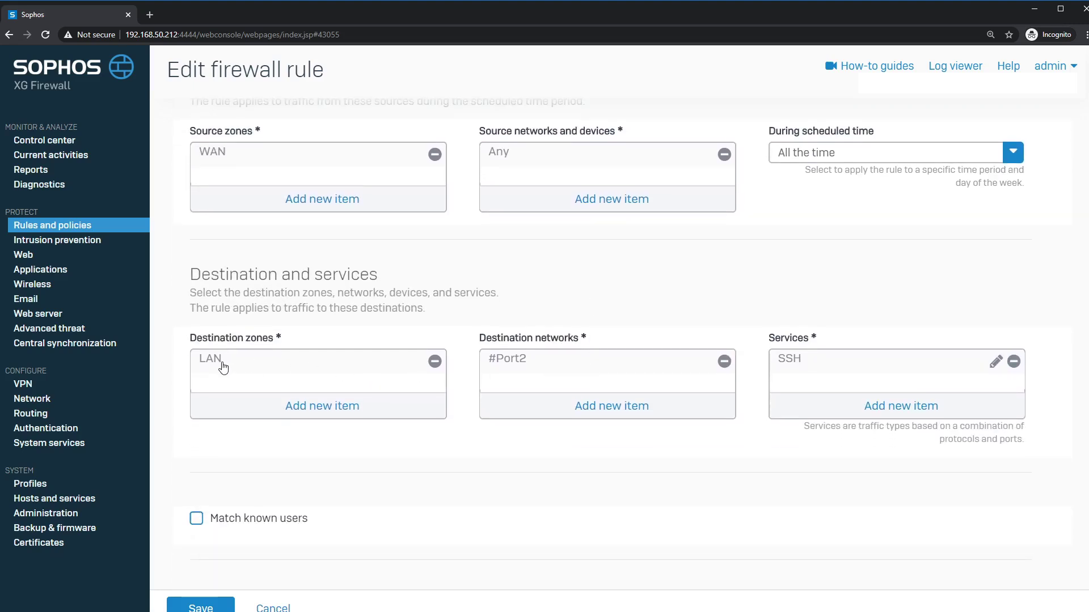
{"action": "mouse_move", "coordinate": [221, 369]}
{"action": "mouse_move", "coordinate": [515, 361]}
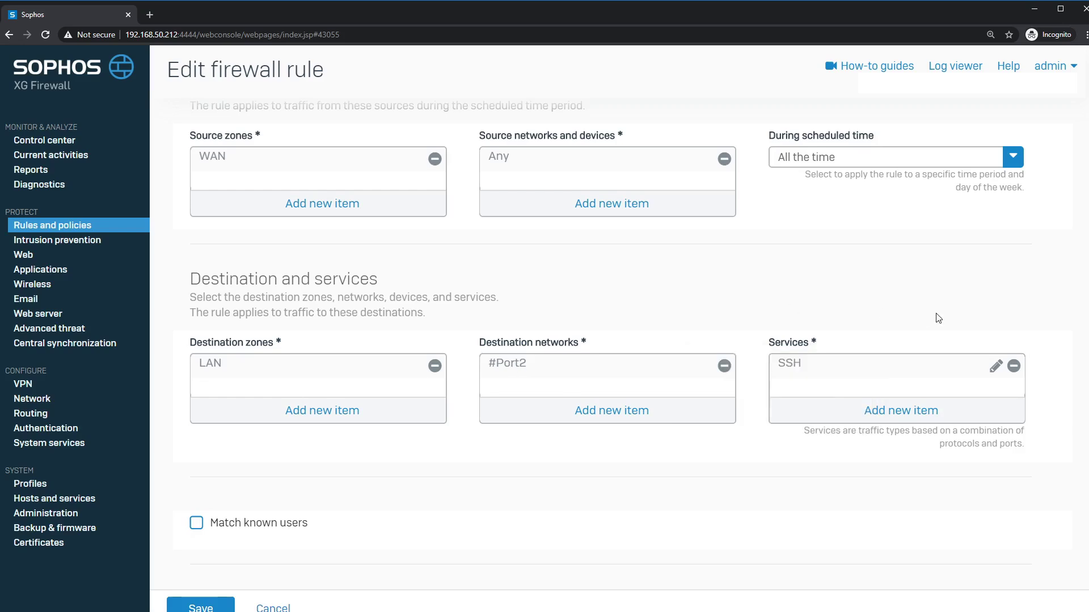
{"action": "scroll", "coordinate": [354, 445], "scroll_direction": "up", "scroll_amount": 5}
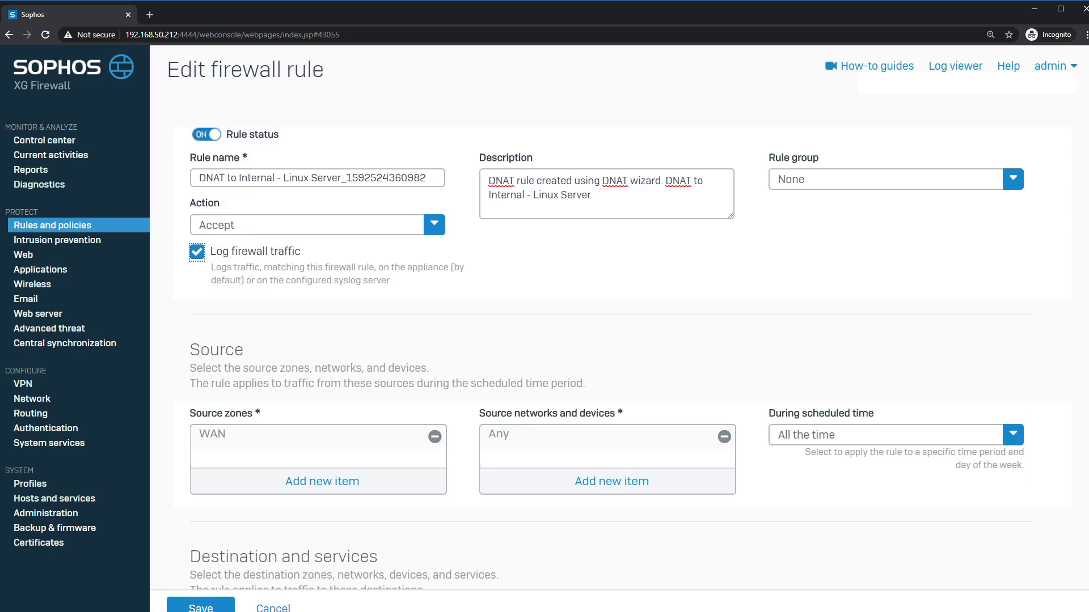
{"action": "left_click", "coordinate": [200, 605]}
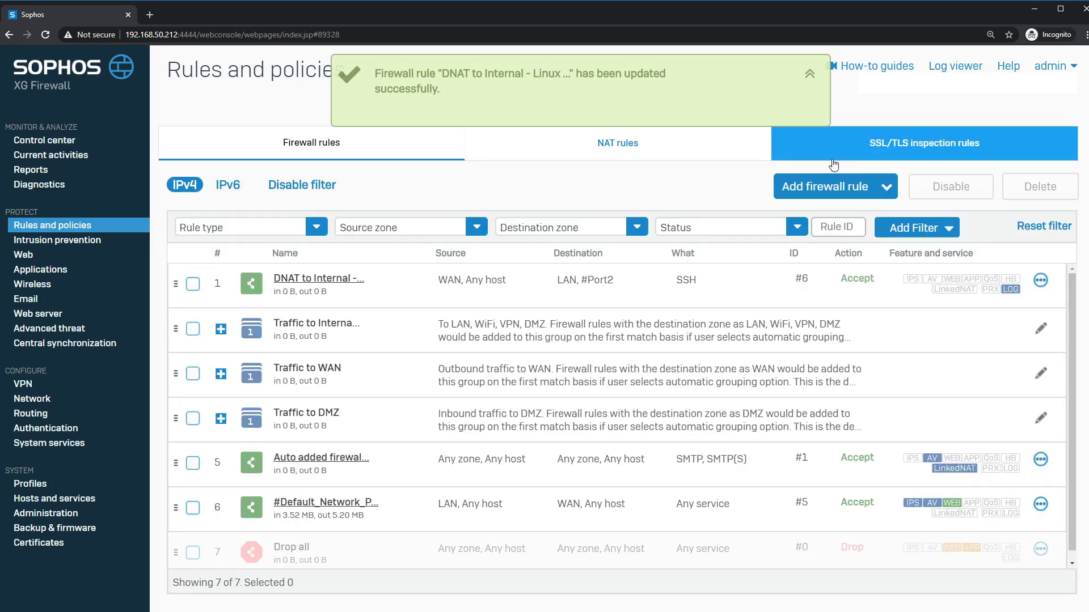
Step: Show the NAT rules list to examine the assistant's DNAT, loopback and reflexive rules, and view the options for adding a NAT rule
{"action": "left_click", "coordinate": [615, 159]}
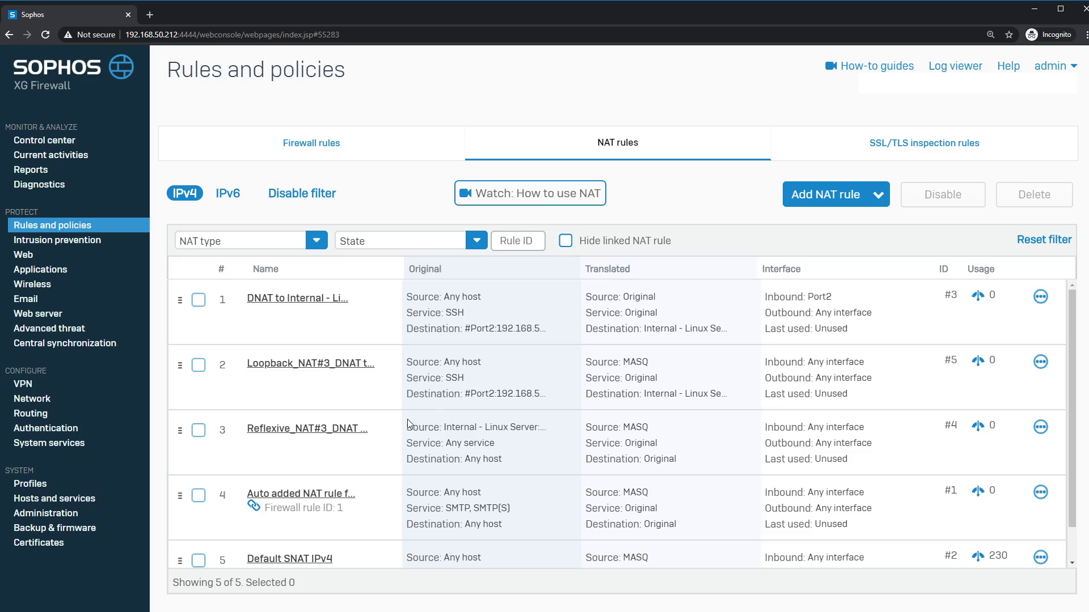
{"action": "left_click", "coordinate": [811, 204]}
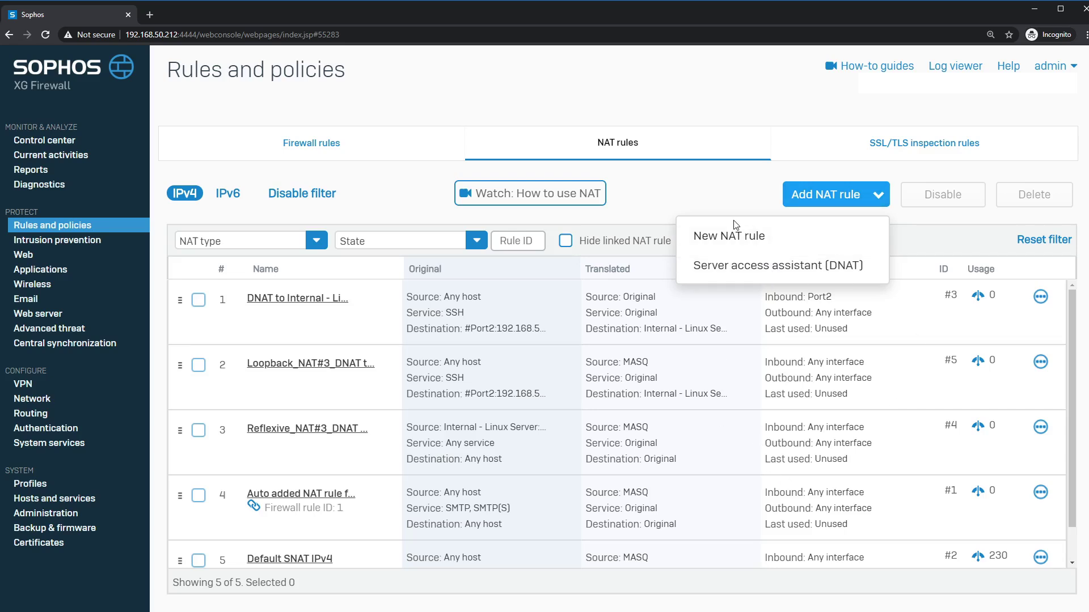
{"action": "left_click", "coordinate": [701, 195]}
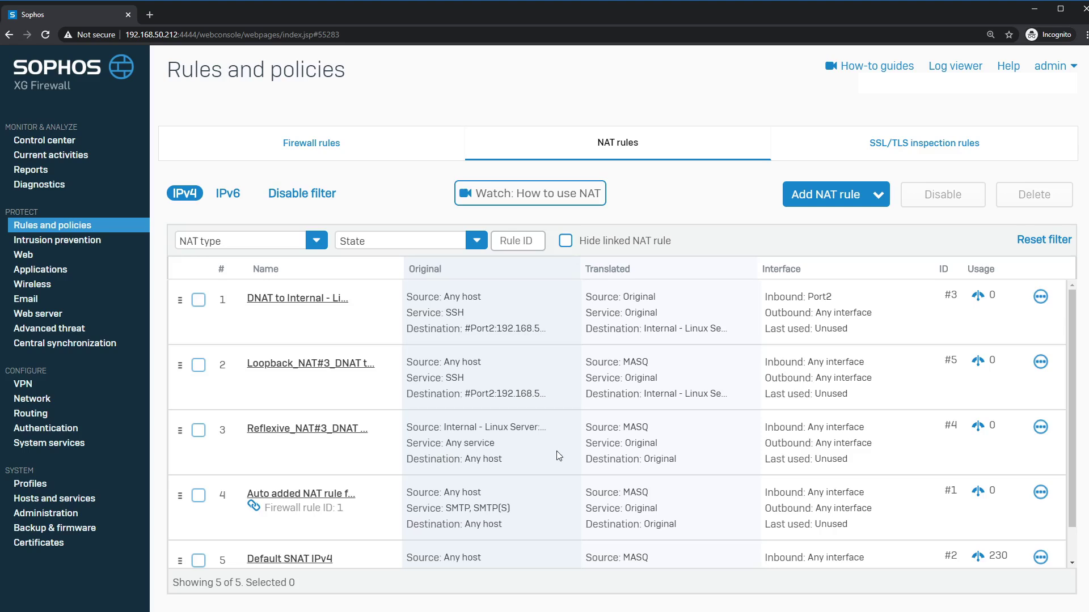